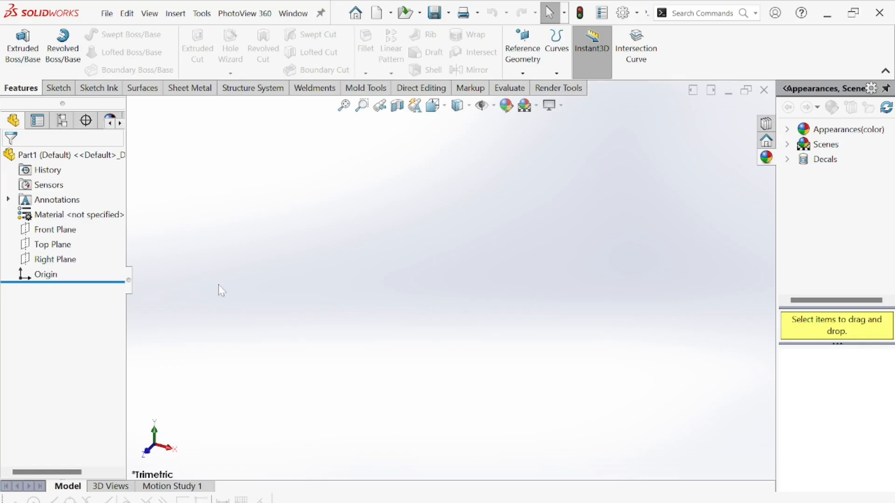
- Start a new sketch on the Top Plane
left_click(46, 246)
middle_click_drag(302, 342, 331, 265)
middle_click_drag(492, 273, 297, 272)
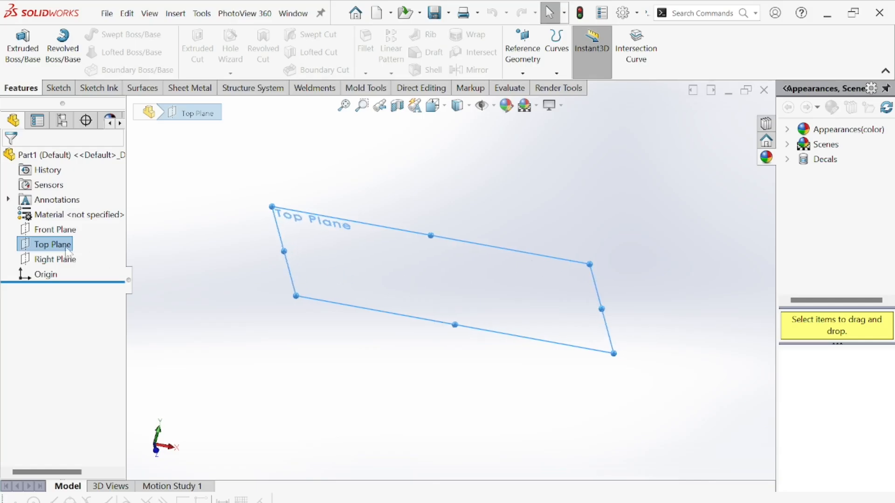
left_click(59, 88)
left_click(17, 47)
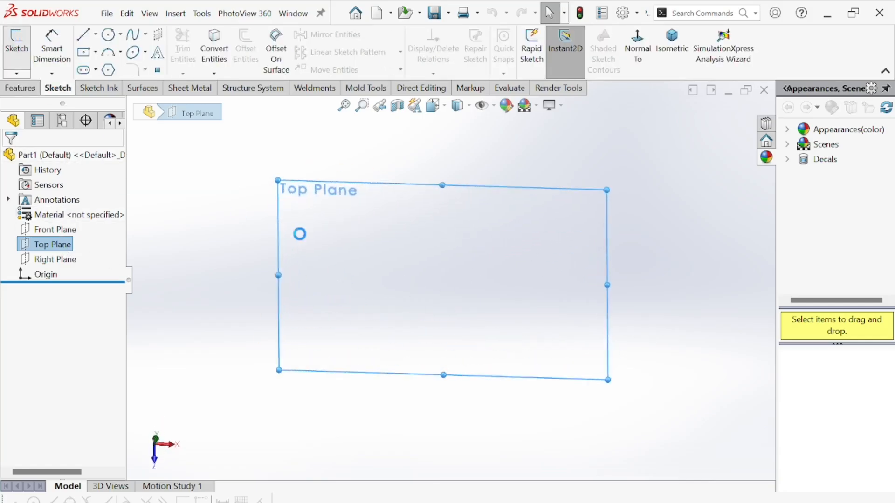
left_click(41, 248)
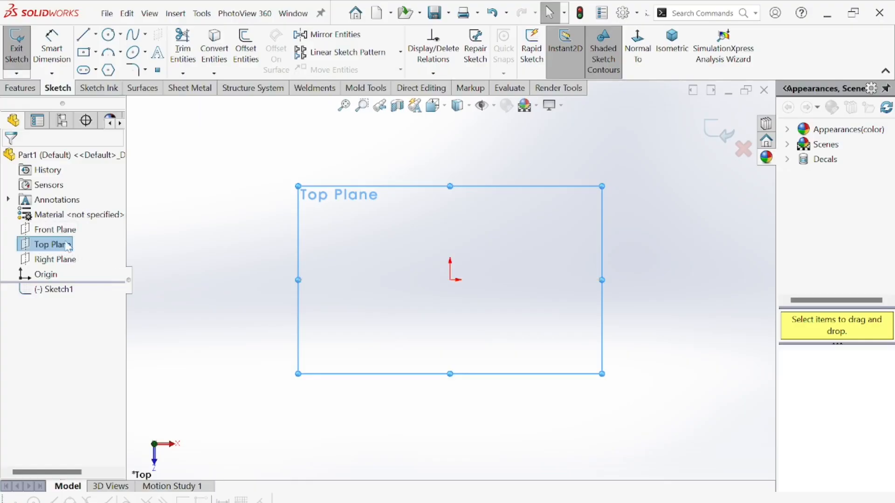
left_click(429, 216)
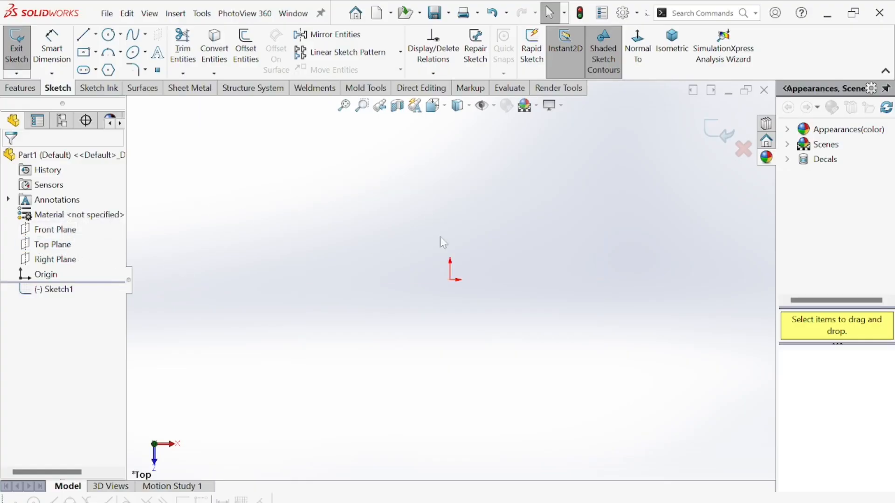
- Draw a center rectangle about 114 mm wide and 68 mm high, centred on the origin
left_click(96, 53)
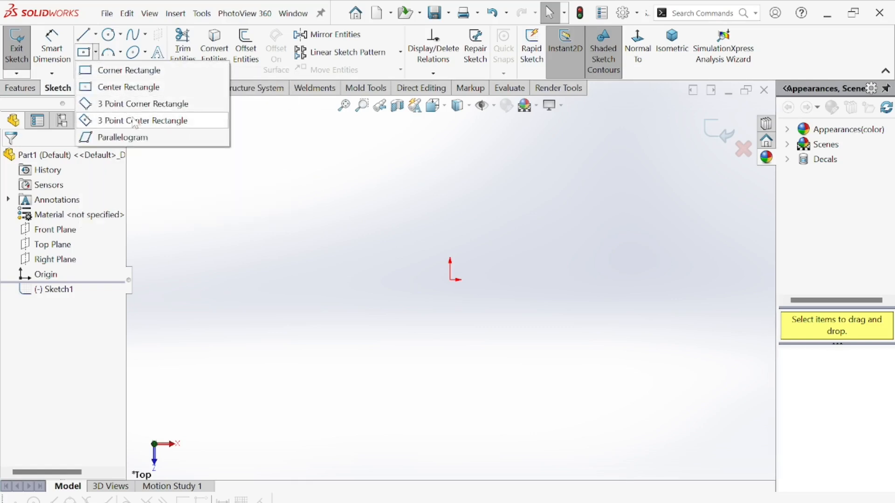
left_click(116, 88)
left_click_drag(449, 281, 548, 338)
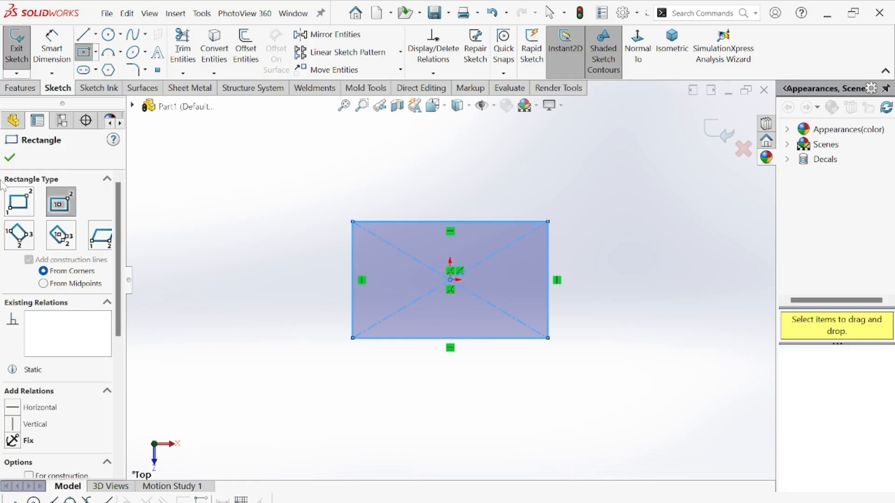
left_click(9, 157)
left_click(95, 52)
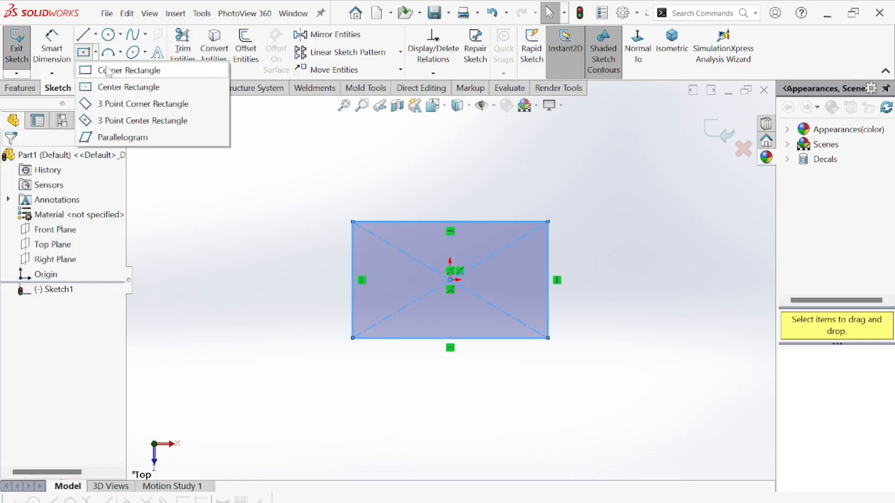
- Dimension the rectangle's vertical side and switch the document units to MMGS (millimeter, gram, second)
left_click(47, 43)
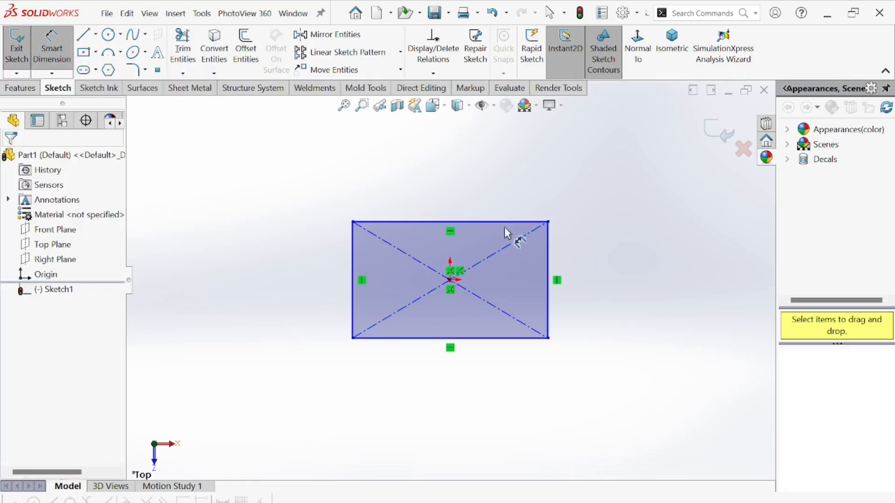
left_click(568, 308)
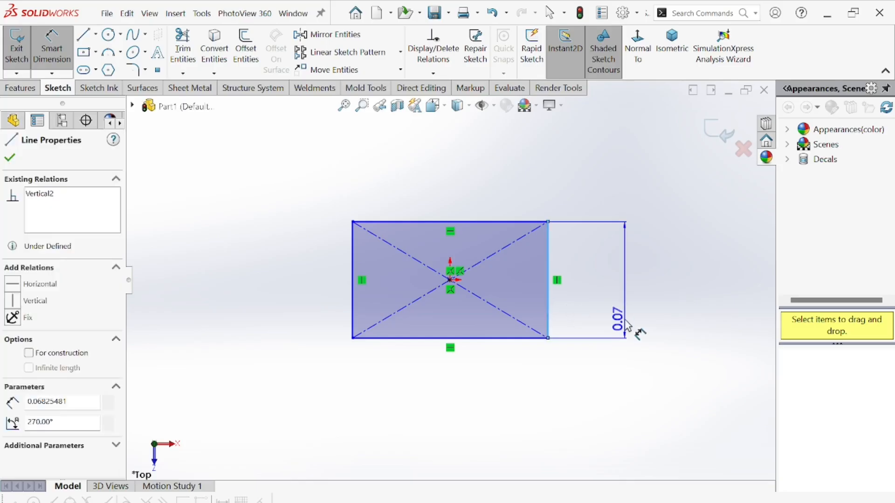
left_click(623, 317)
key("Return")
left_click(844, 502)
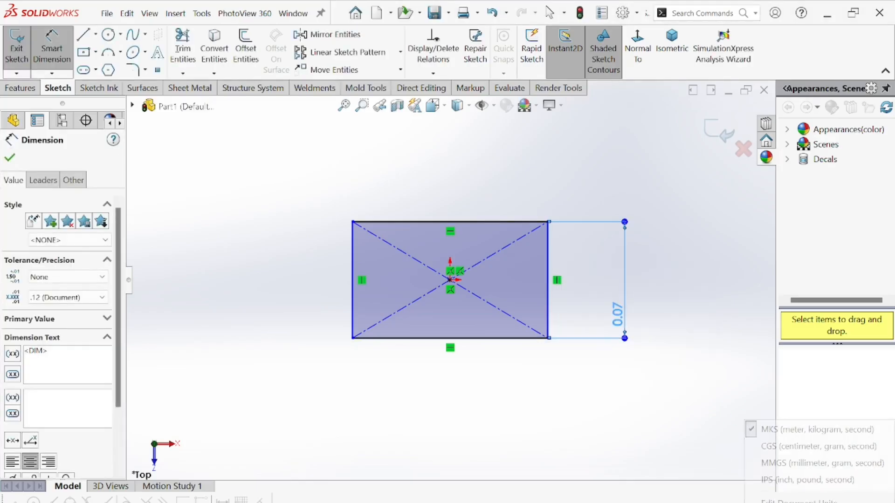
left_click(810, 466)
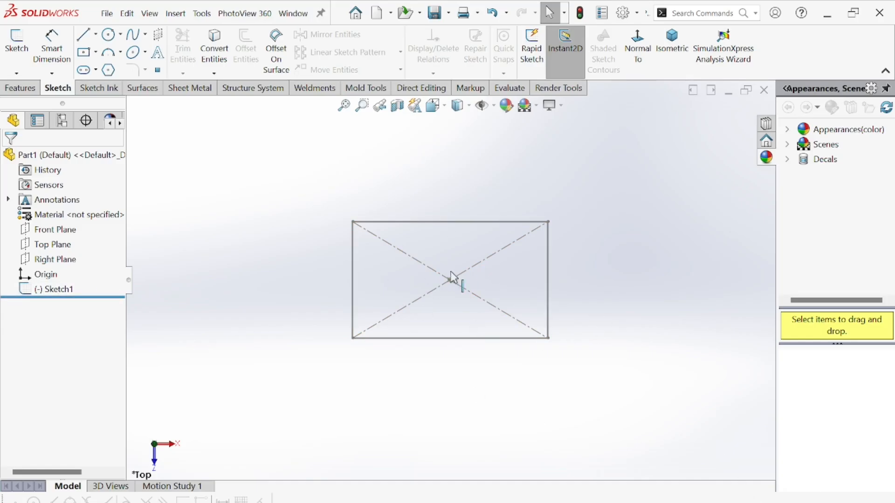
- Reopen the rectangle sketch for editing and set its vertical dimension to 50 mm
left_click(58, 289)
left_click(67, 255)
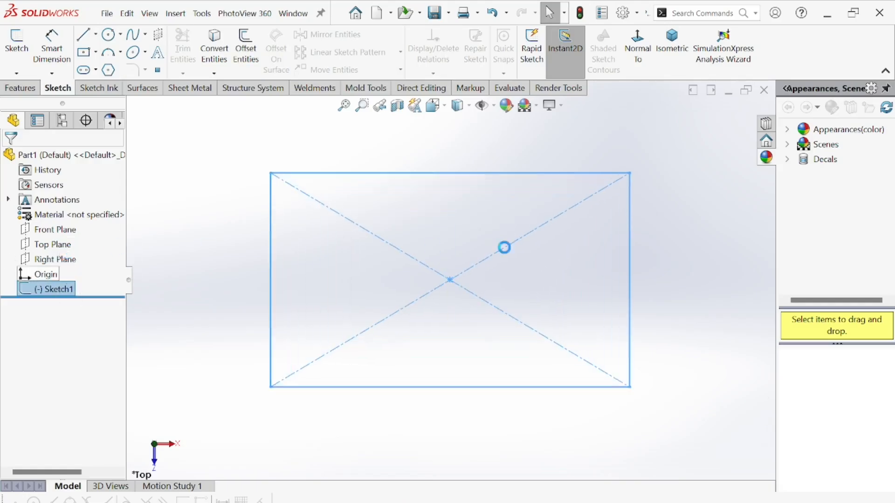
left_click(552, 303)
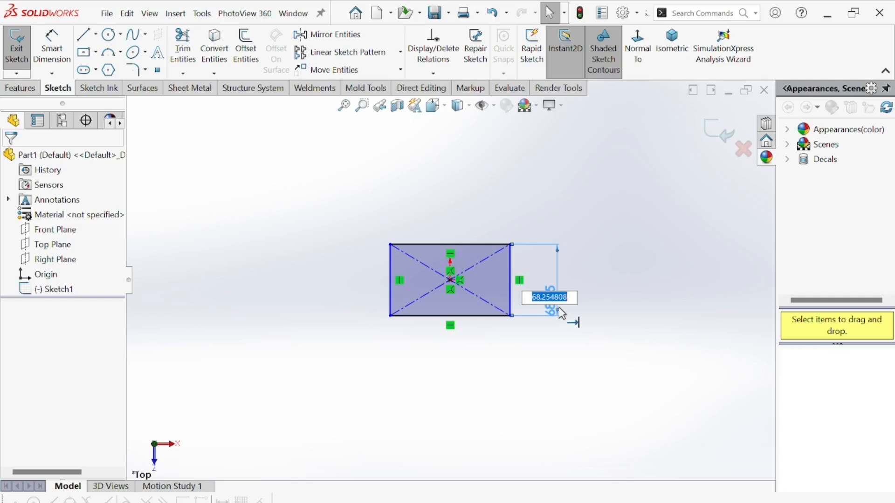
key("Return")
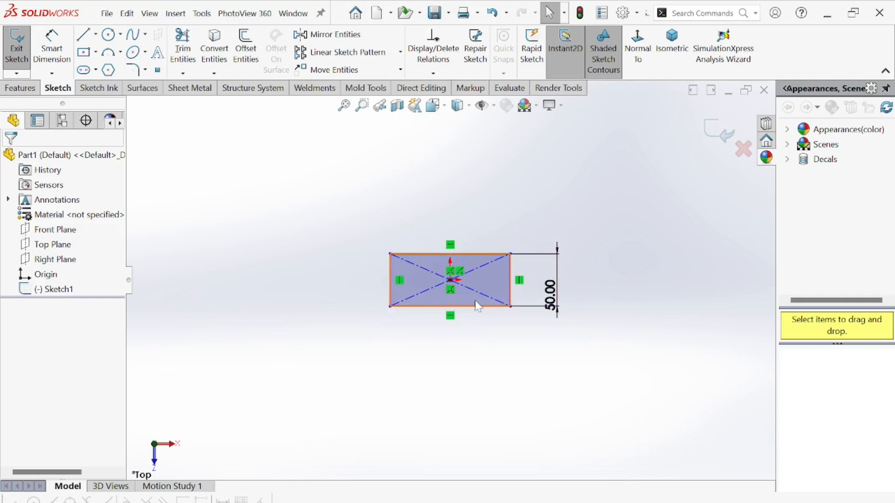
- Dimension the rectangle's lower horizontal edge to 50 mm
left_click(52, 48)
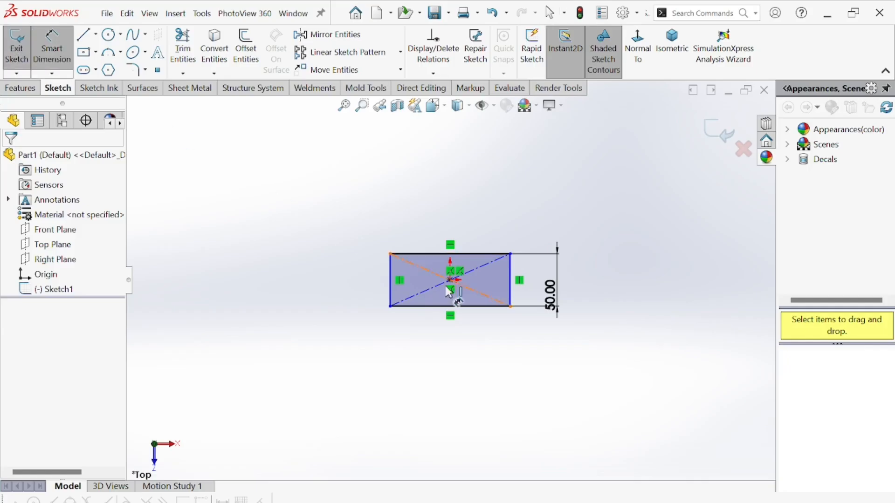
left_click(478, 316)
left_click(461, 363)
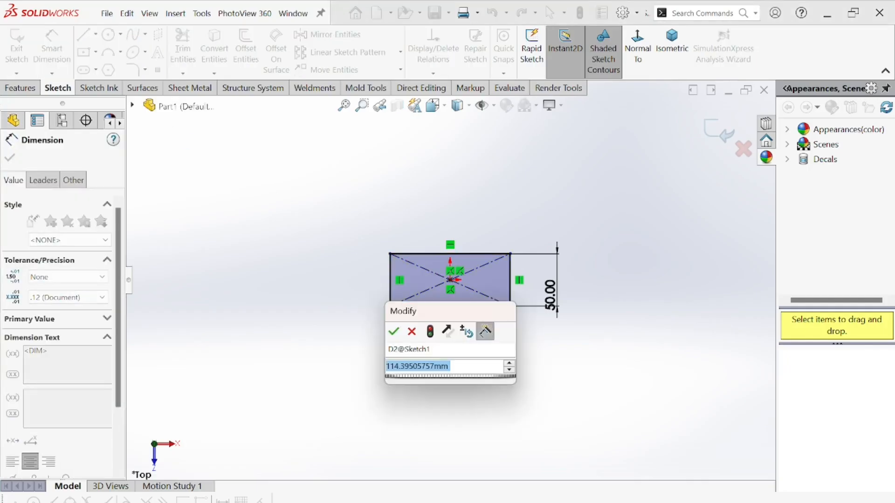
type("50")
key("Return")
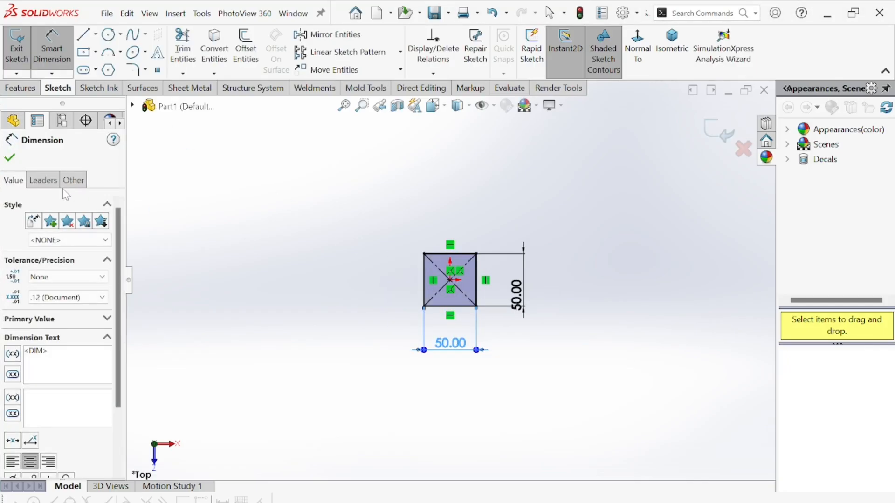
scroll(447, 280, "down", 5)
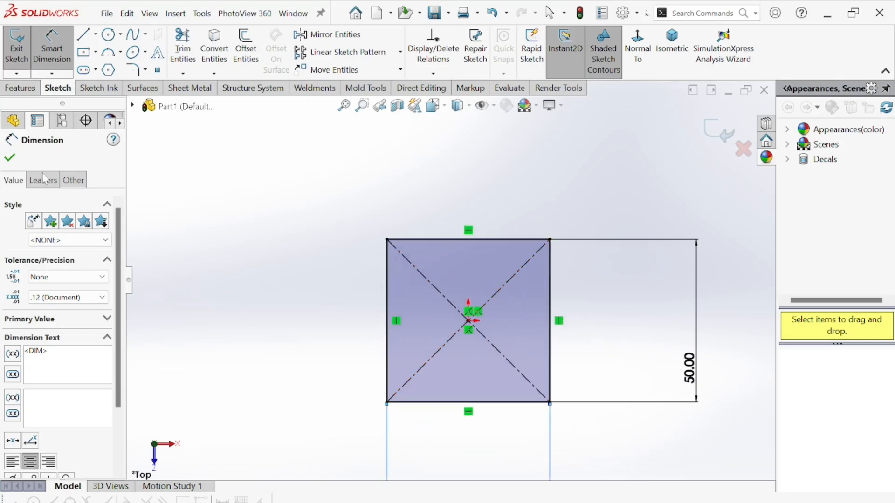
left_click(10, 158)
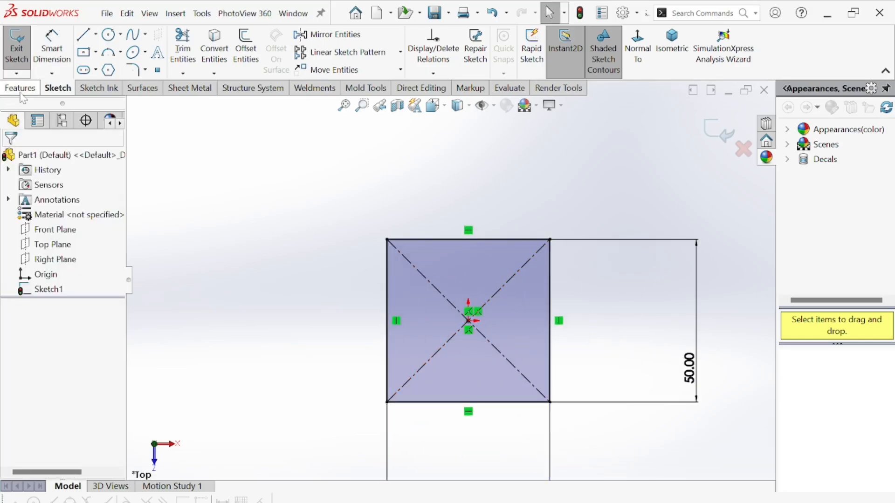
- Extrude the square sketch upward as a blind boss with a depth of 10 mm
left_click(20, 87)
left_click(23, 54)
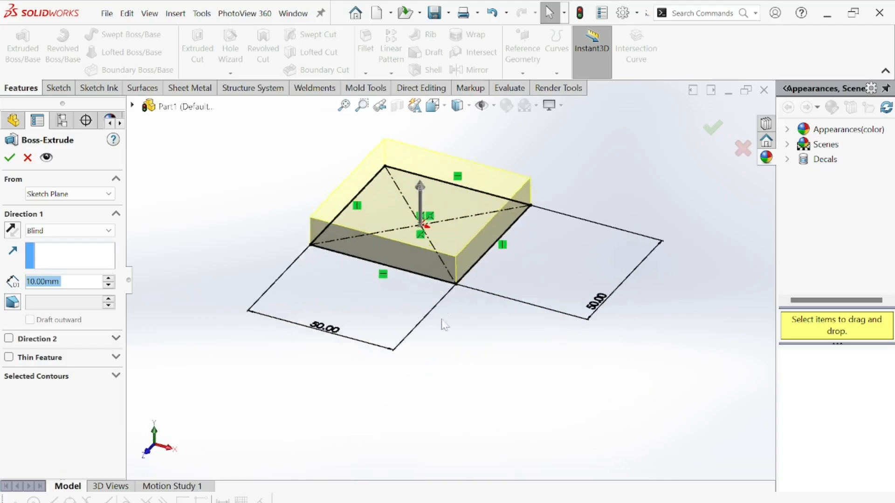
left_click(12, 250)
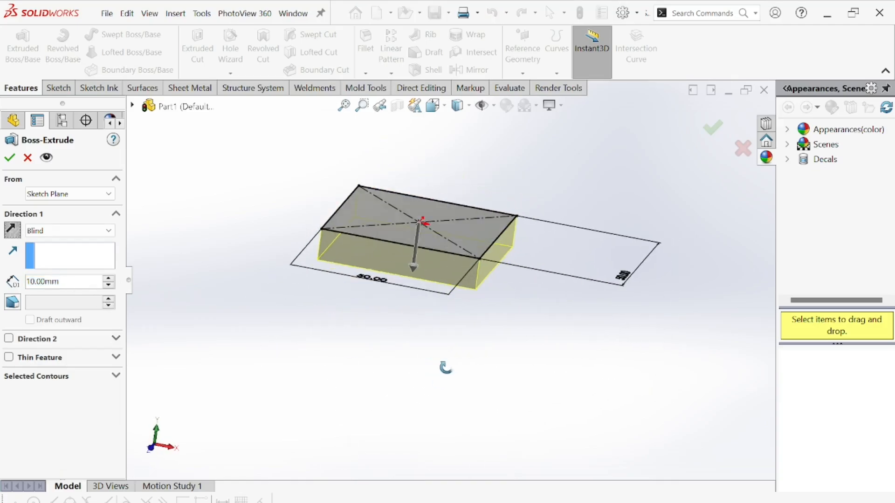
left_click(13, 230)
middle_click_drag(354, 306, 405, 309)
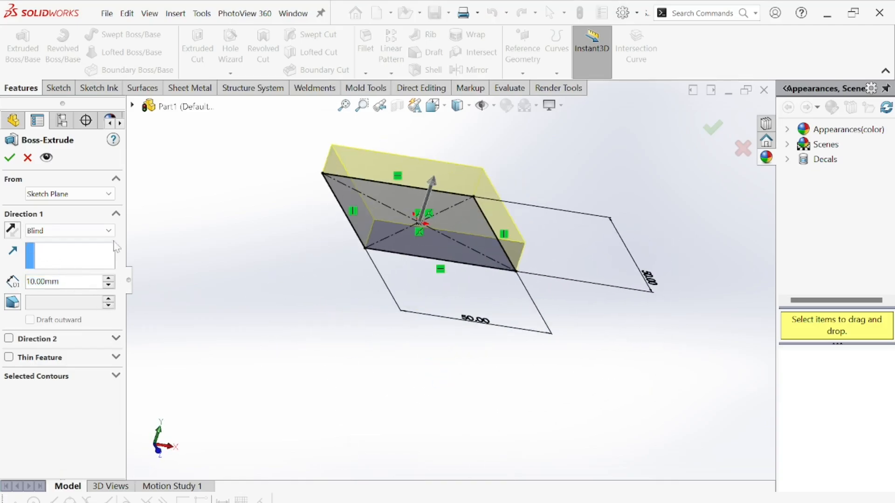
left_click(10, 158)
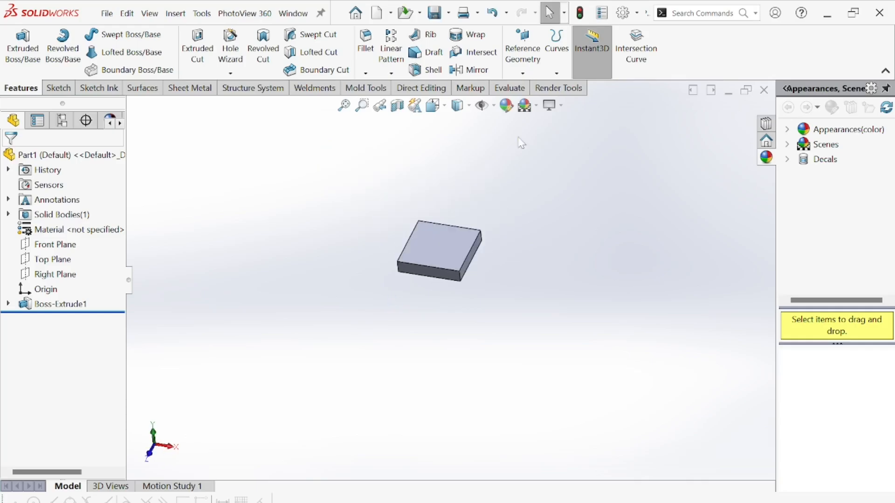
- Start a sketch on the block's top face and draw a circle of about 19 mm radius centred on the origin
left_click(465, 232)
left_click(471, 227)
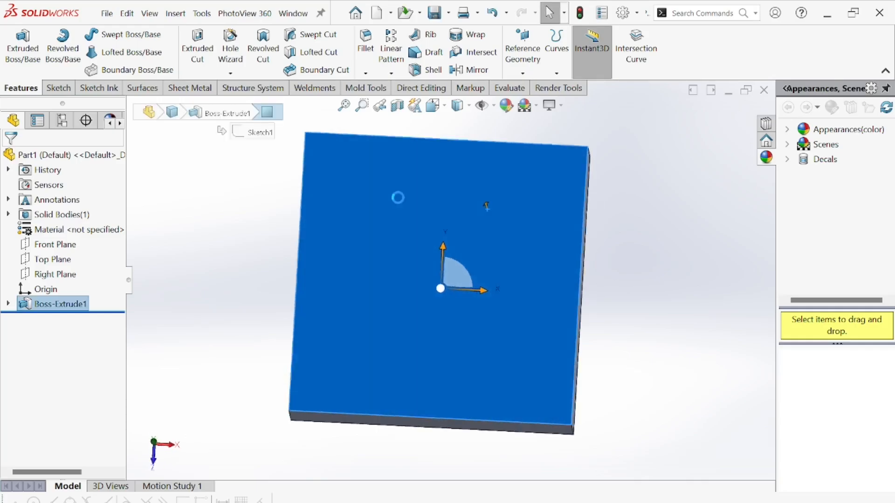
left_click(109, 38)
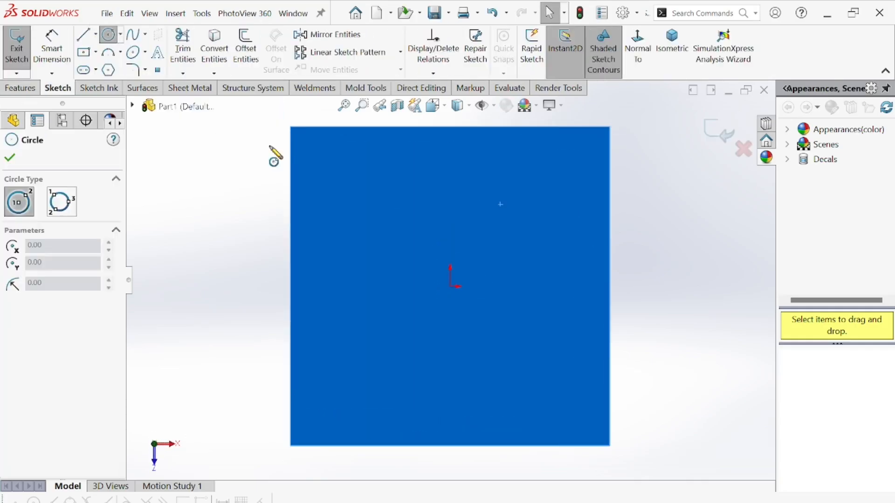
left_click(450, 287)
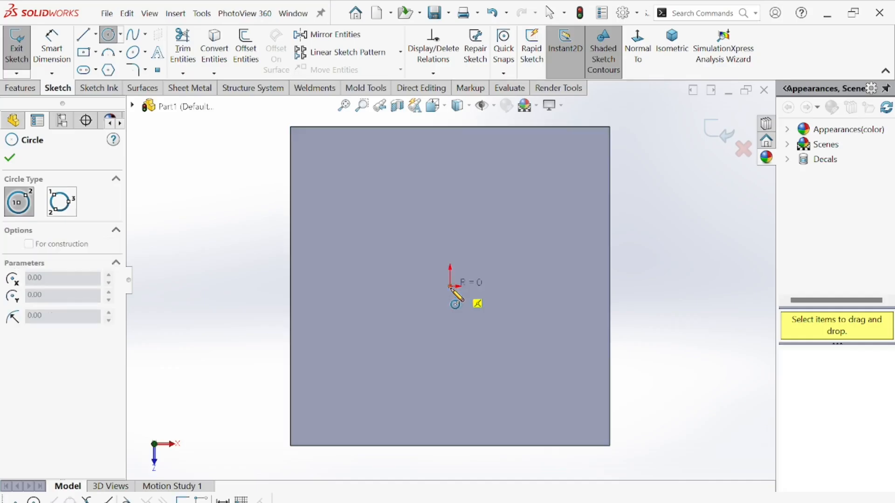
left_click(566, 338)
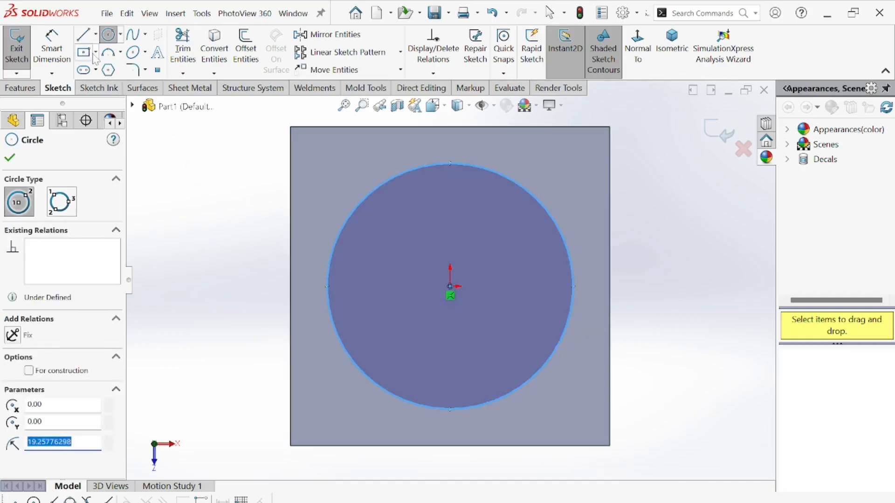
- Dimension the circle's diameter to 40 mm
left_click(95, 33)
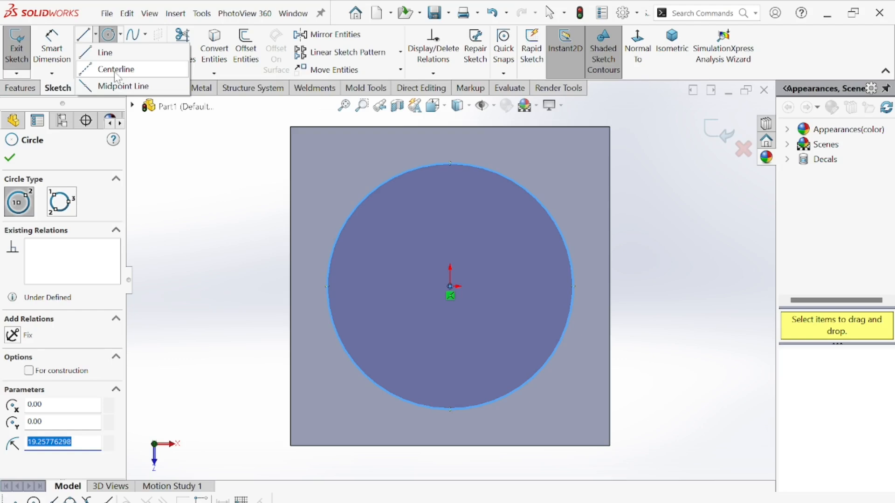
left_click(54, 53)
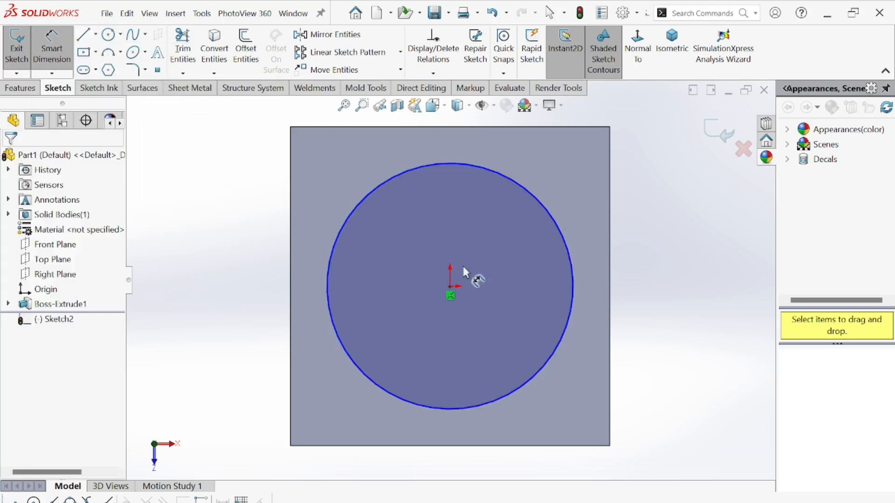
left_click(552, 368)
left_click(674, 304)
type("4")
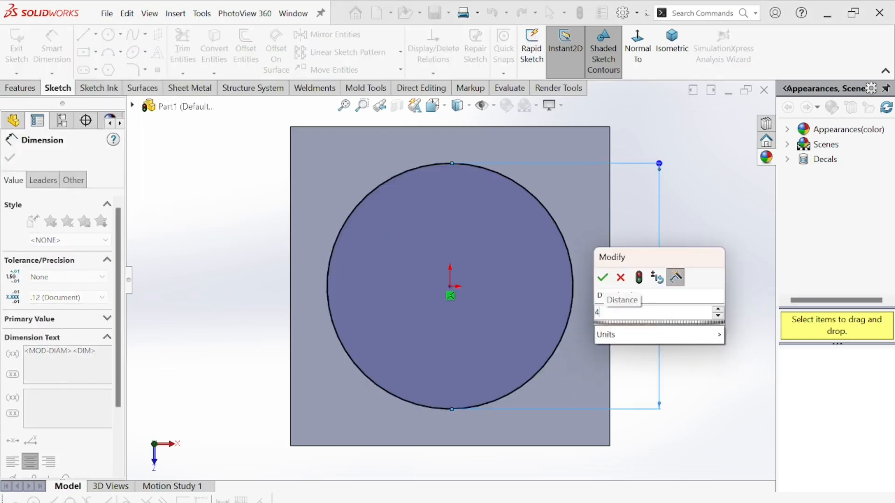
type("0")
key("Return")
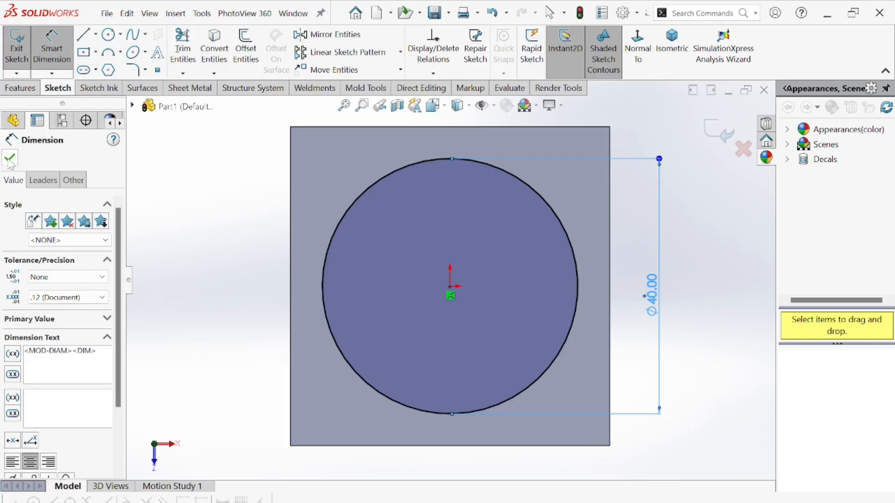
left_click(10, 159)
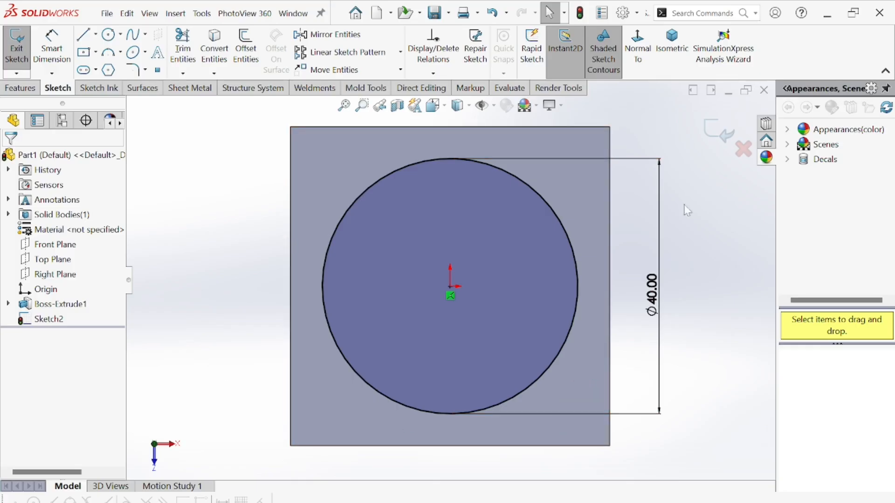
- Extrude the circle sketch upward as a blind boss with a depth of 25 mm, merged with the base
left_click(20, 87)
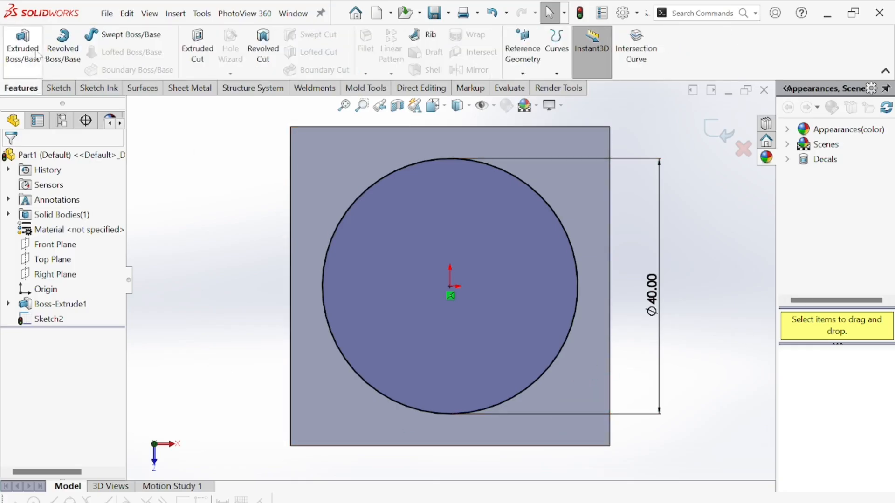
left_click(22, 47)
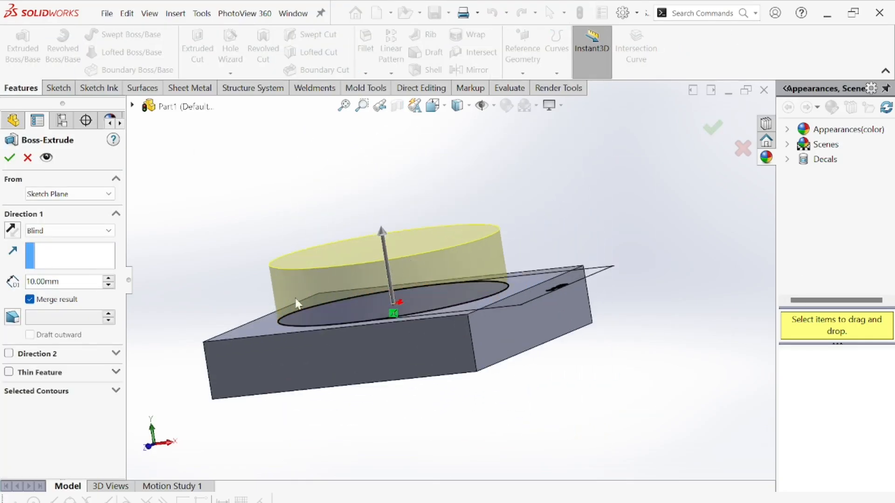
left_click(109, 279)
left_click(109, 280)
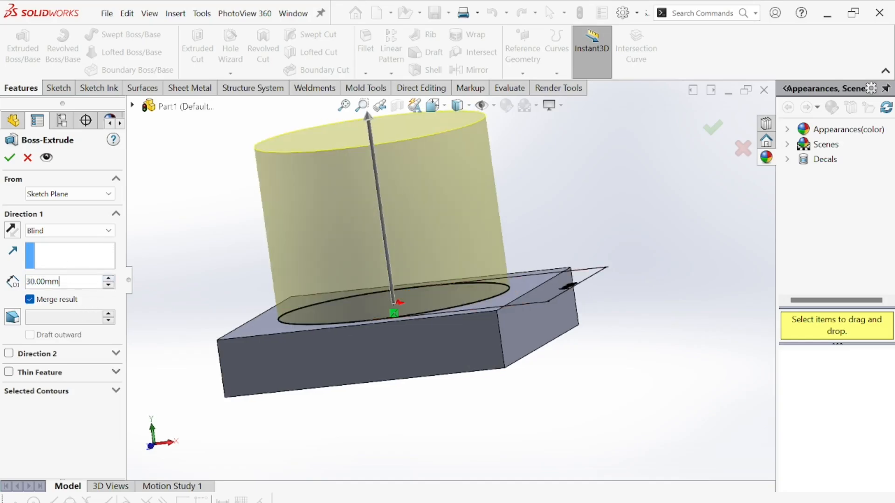
type("2")
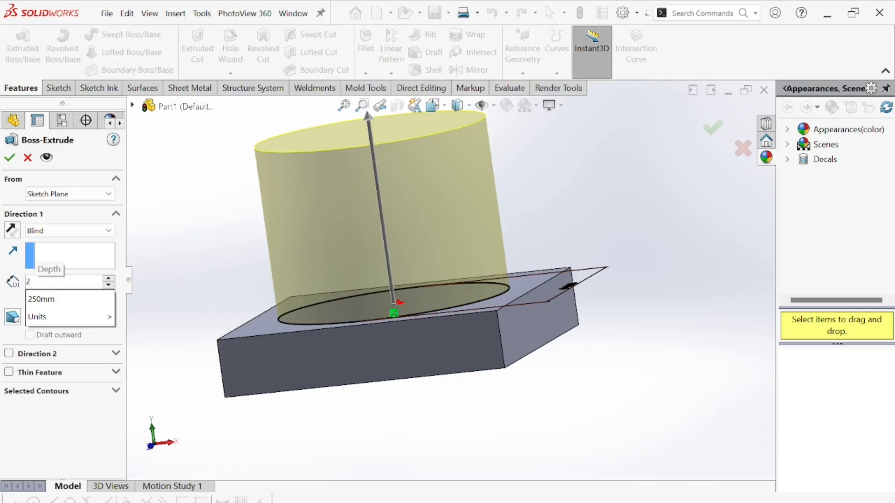
key("Return")
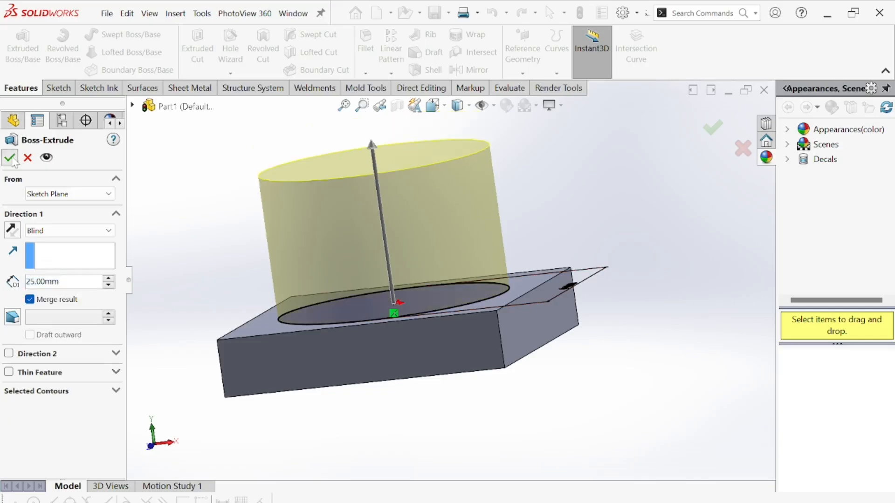
left_click(9, 158)
- Examine the square base and the cylinder on top of it from several directions
middle_click_drag(377, 282, 493, 320)
scroll(494, 317, "down", 3)
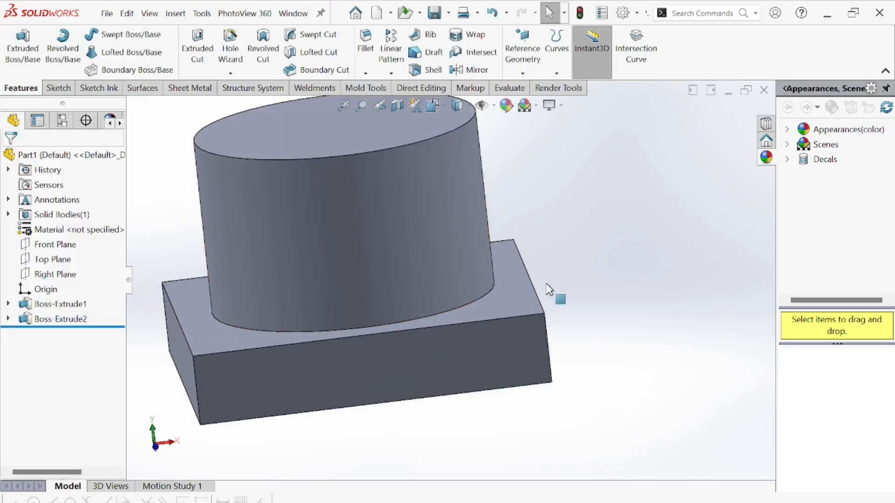
scroll(549, 287, "up", 5)
middle_click_drag(551, 285, 583, 287)
scroll(584, 286, "down", 3)
scroll(580, 340, "up", 4)
middle_click_drag(515, 366, 425, 330)
left_click(387, 239)
left_click(525, 295)
middle_click_drag(525, 296, 513, 369)
middle_click_drag(374, 306, 407, 240)
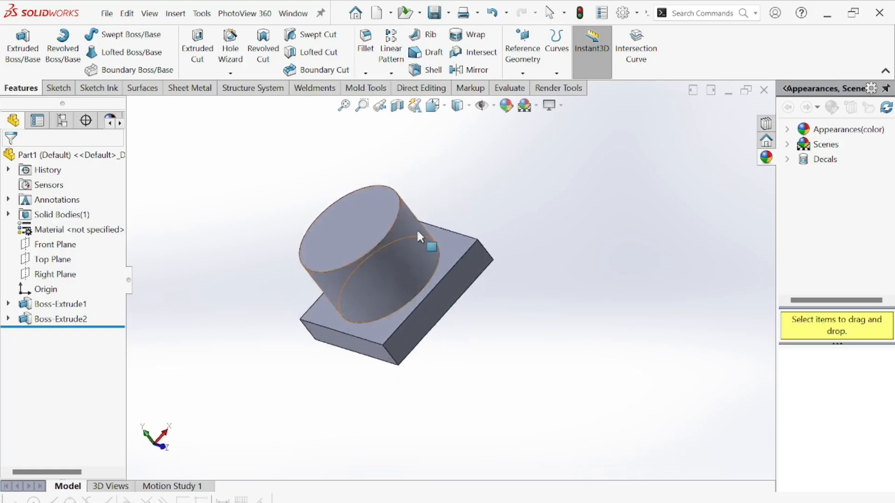
left_click_drag(400, 337, 391, 342)
left_click(554, 207)
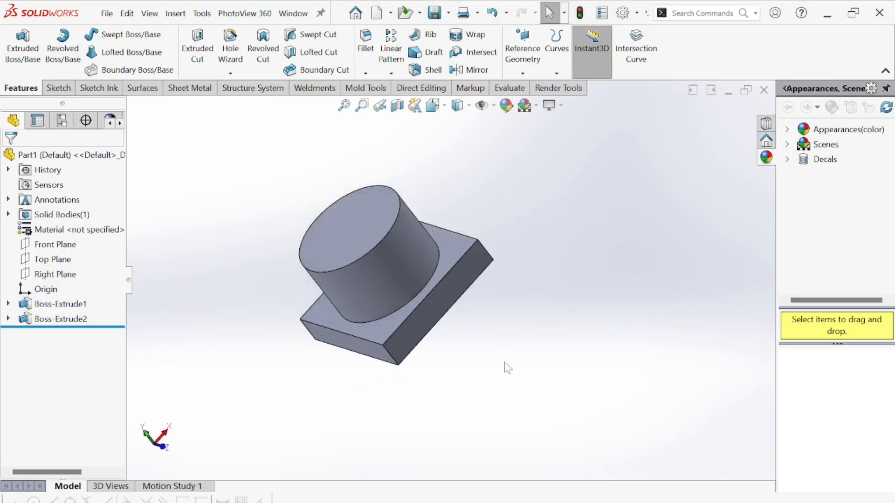
- Start a sketch on the Front Plane and draw a closed right triangle spanning the cylinder's height, its sloped side ending at the base's top-right corner
left_click(53, 247)
middle_click_drag(368, 272, 385, 255)
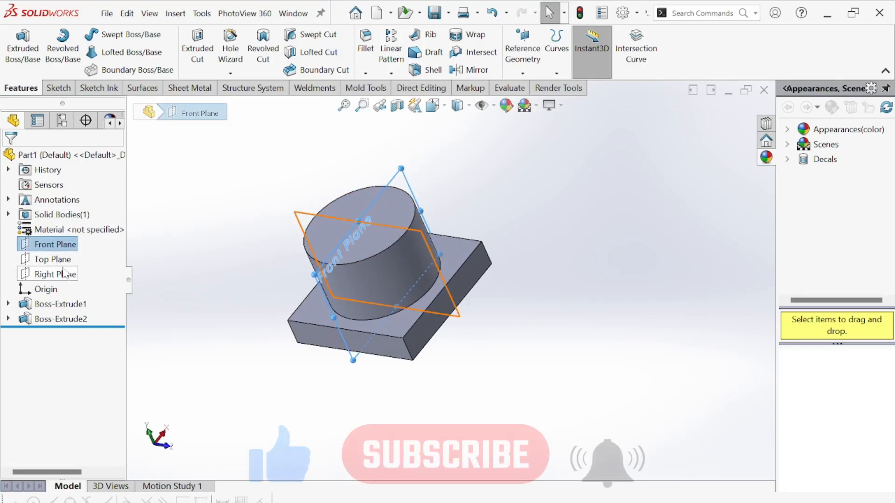
left_click(52, 89)
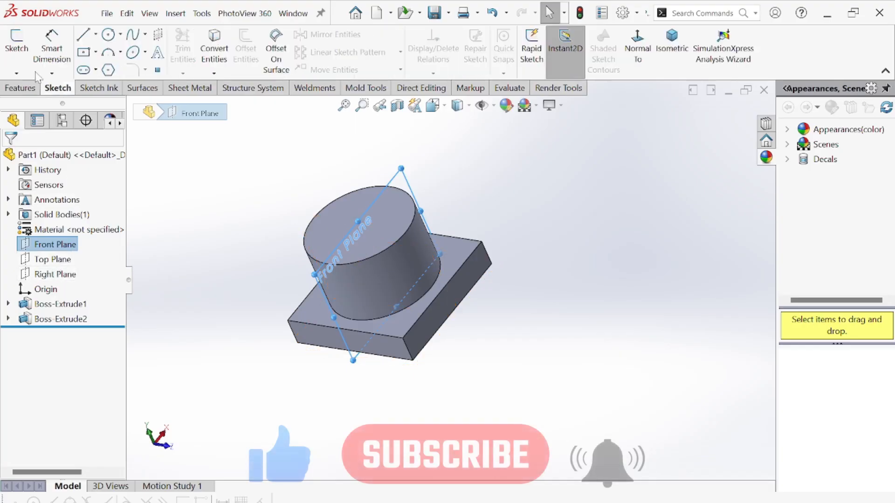
left_click(16, 47)
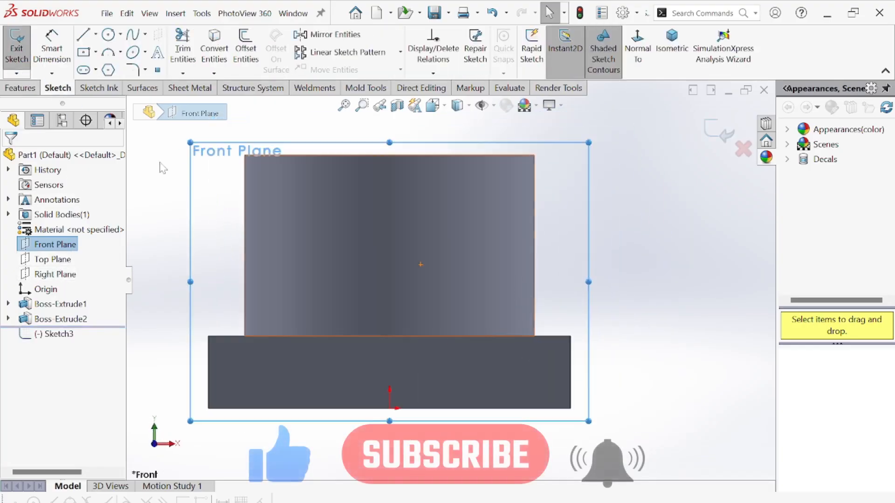
left_click(83, 34)
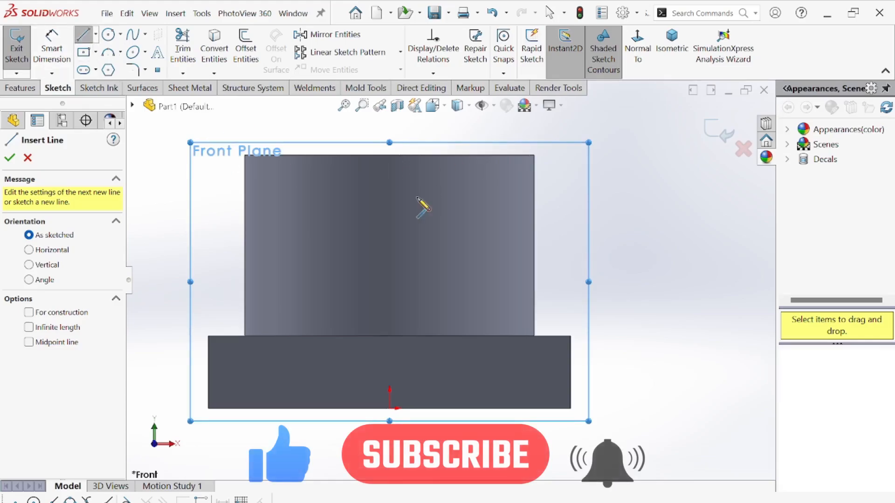
left_click(459, 337)
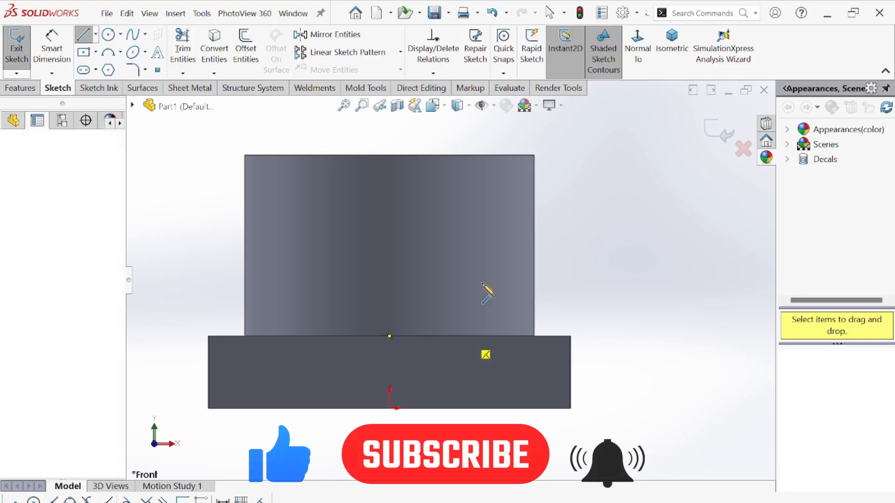
left_click(460, 155)
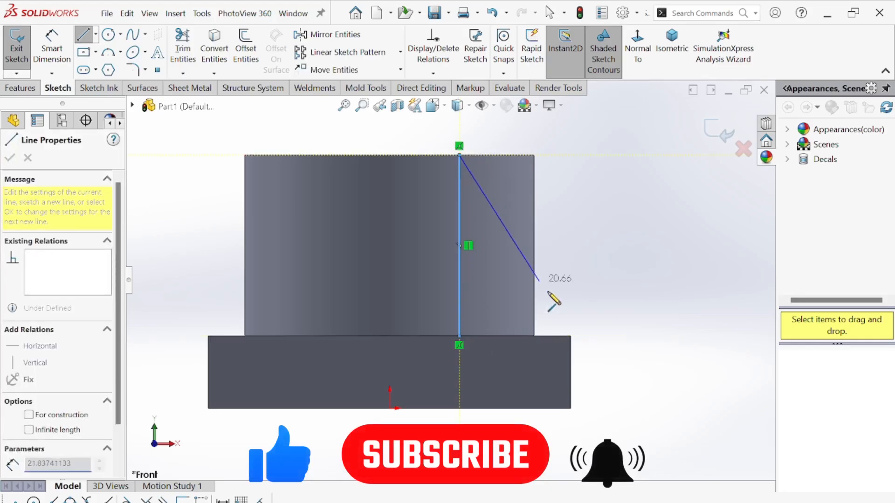
left_click(571, 336)
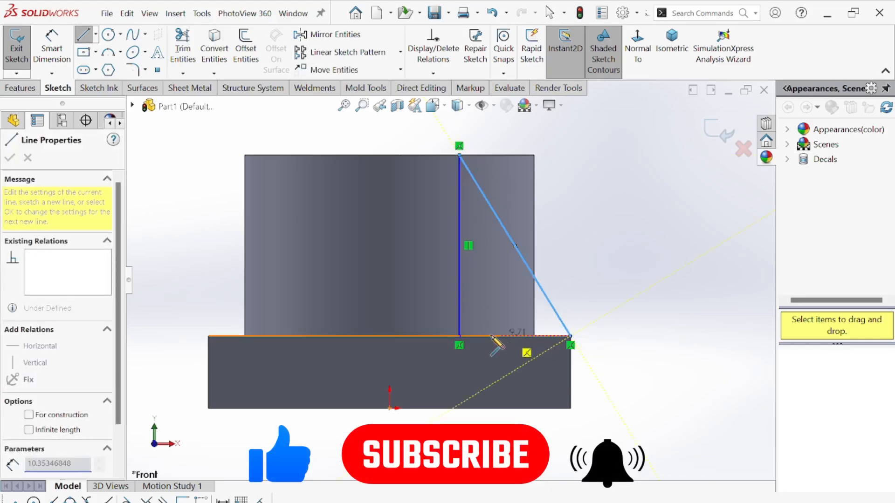
left_click(460, 337)
right_click(581, 216)
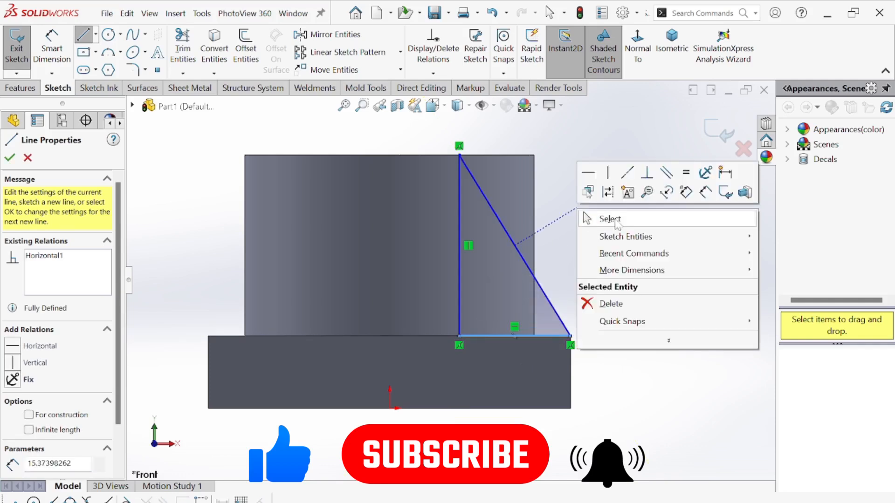
left_click(594, 216)
- Dimension the distance from the triangle's vertical line to the cylinder's right silhouette edge as 5 mm
left_click(59, 60)
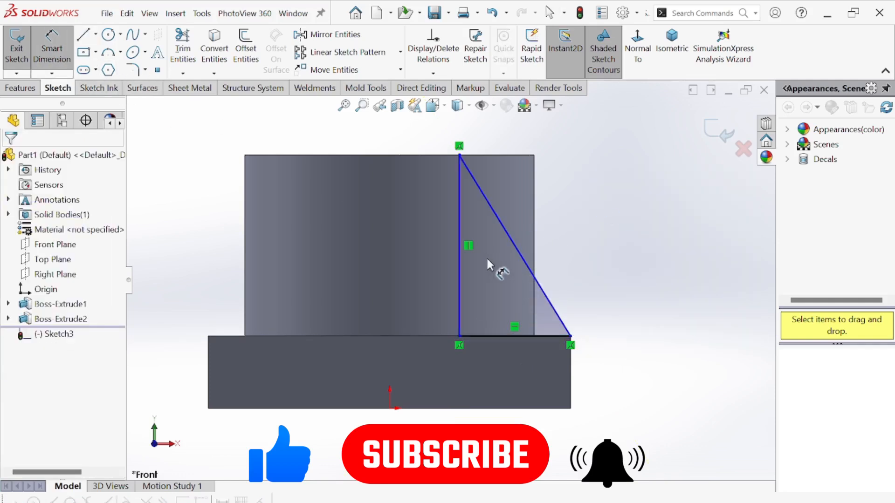
left_click(459, 191)
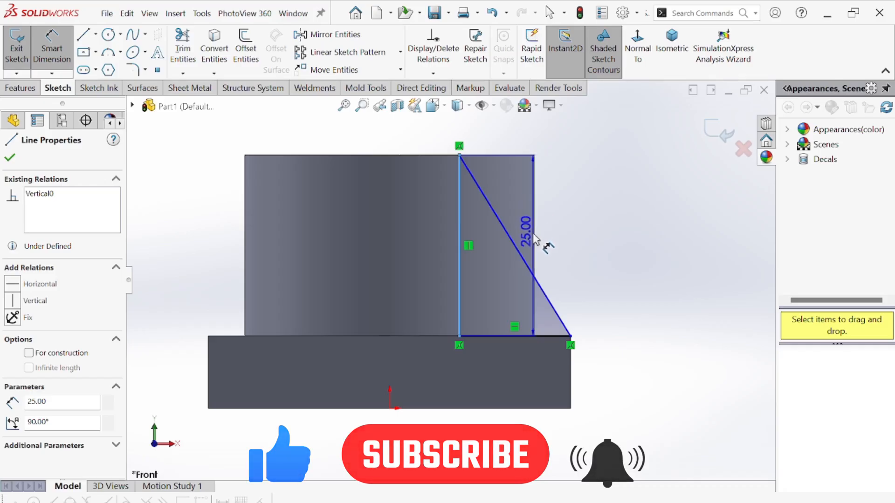
left_click(534, 245)
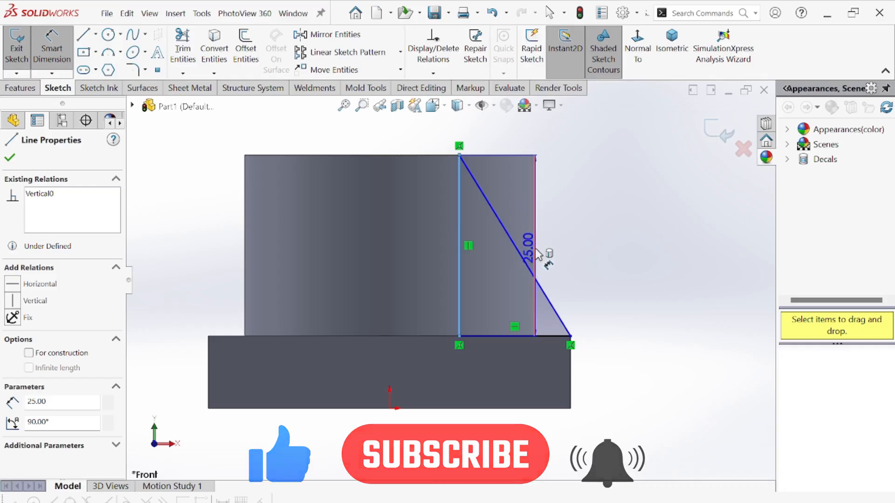
left_click(591, 207)
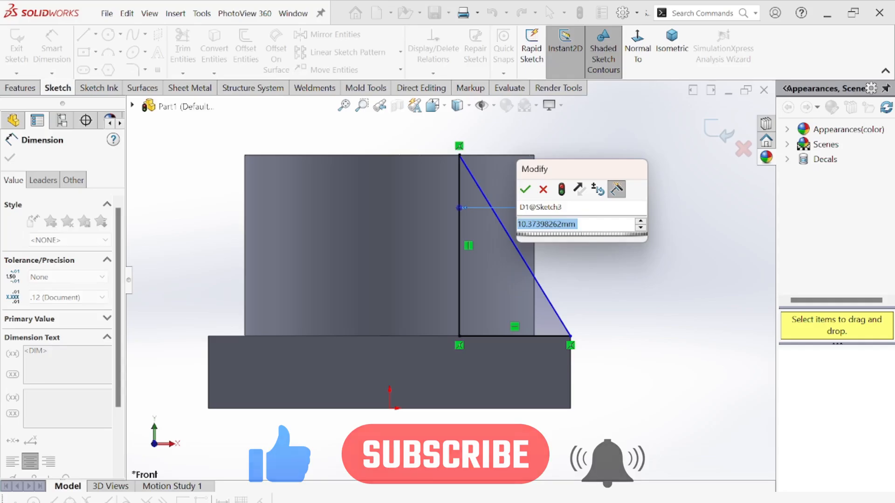
type("5")
key("Return")
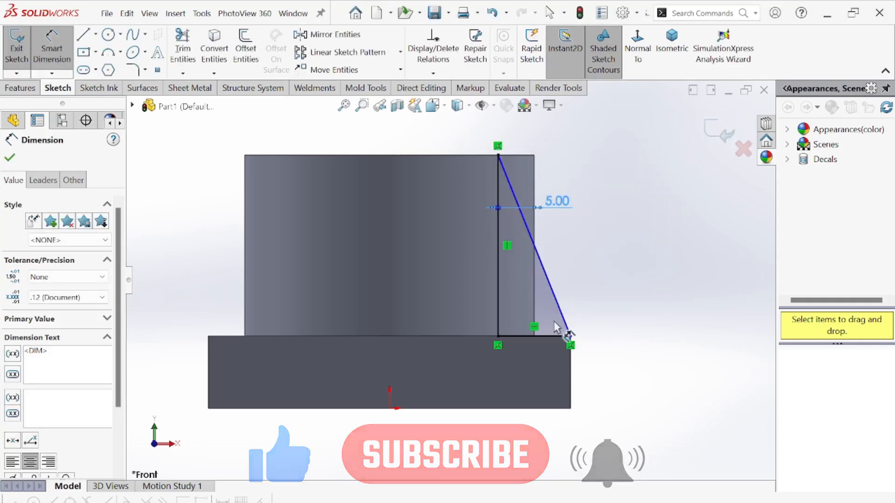
- Dimension the triangle's bottom line and add a driven angle dimension between it and the sloped line
left_click(548, 335)
left_click(601, 375)
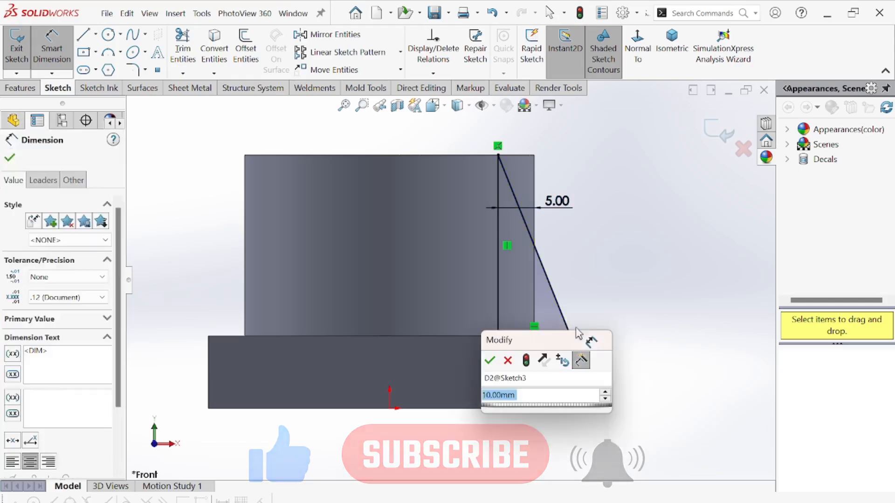
left_click(490, 362)
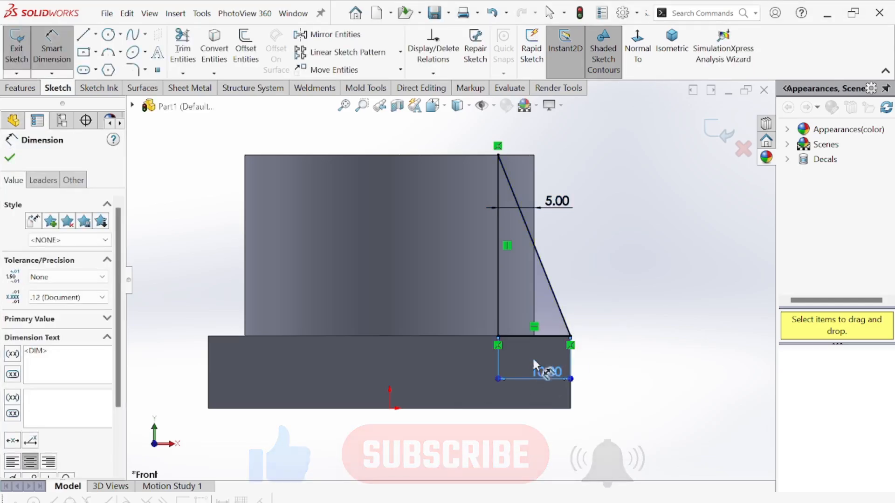
left_click(557, 310)
left_click(543, 335)
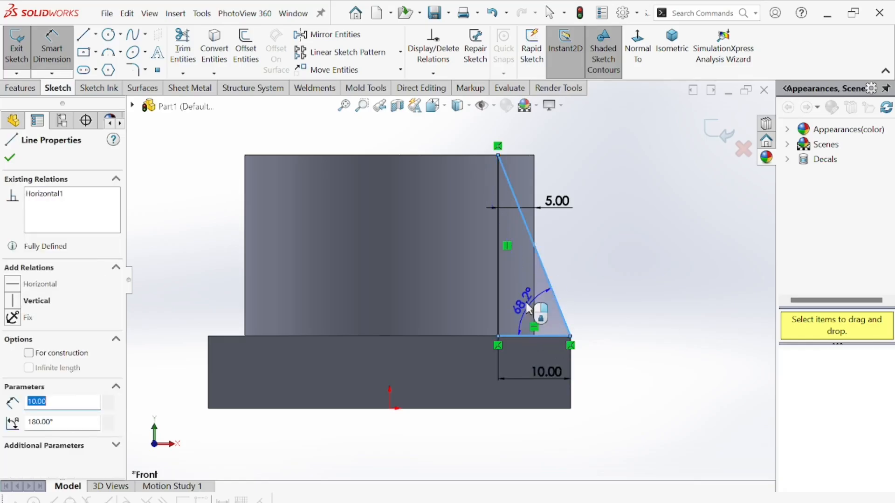
left_click(520, 293)
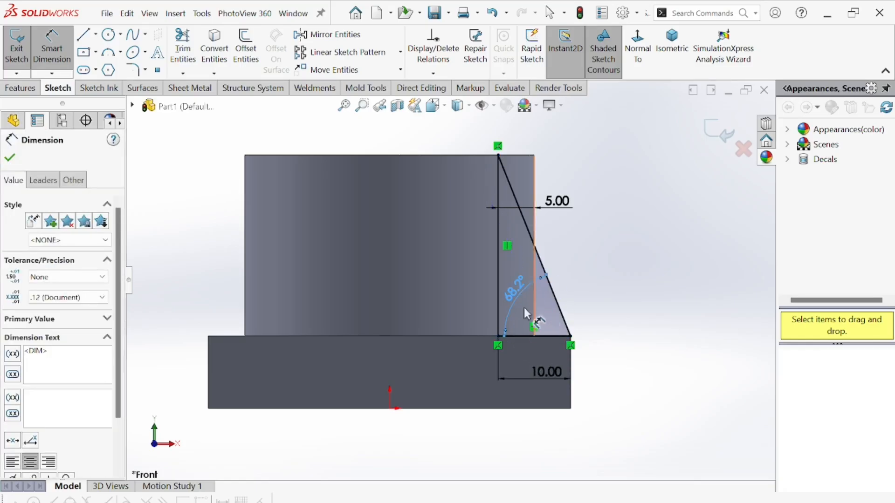
left_click(10, 158)
- Start a boss extrusion of the triangle sketch with the Mid Plane end condition
left_click(20, 88)
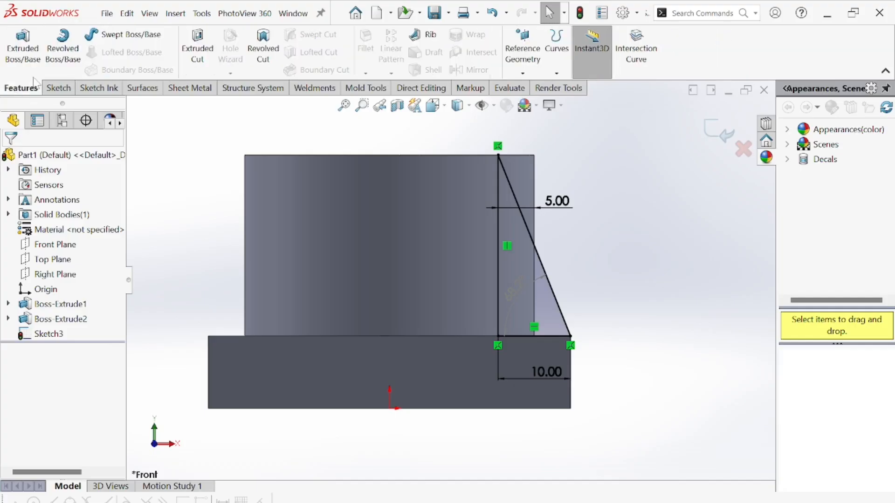
left_click(22, 46)
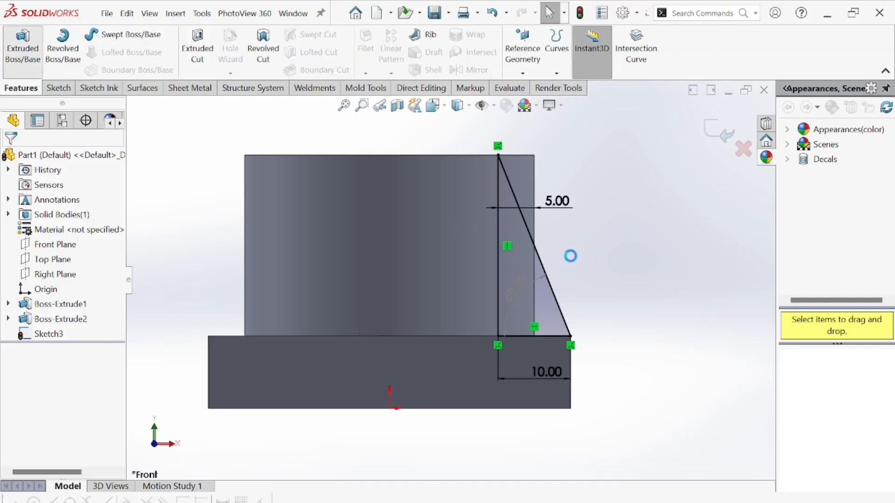
scroll(383, 219, "down", 3)
middle_click_drag(409, 291, 474, 322)
left_click(39, 233)
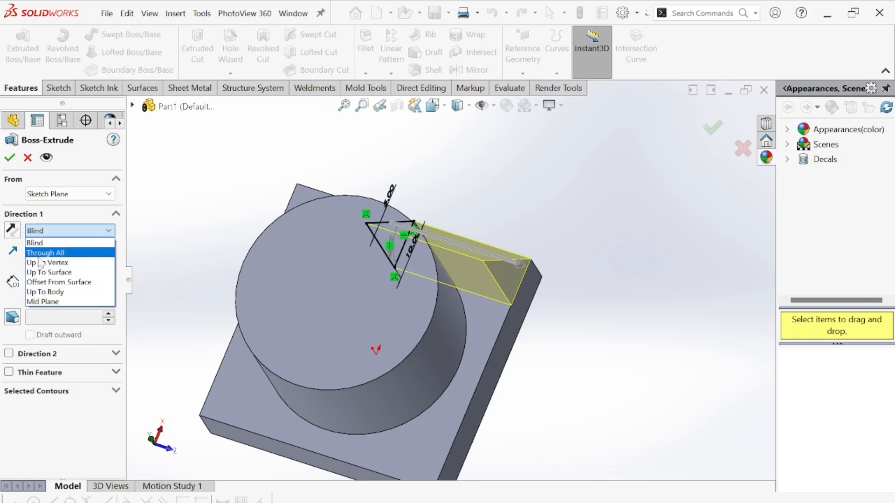
left_click(51, 302)
- Inspect the mid-plane rib preview against the cylinder and base from several sides
middle_click_drag(301, 255, 456, 298)
scroll(454, 301, "down", 4)
middle_click_drag(465, 242, 557, 256)
scroll(558, 258, "up", 2)
middle_click_drag(537, 286, 420, 358)
middle_click_drag(430, 231, 433, 374)
scroll(518, 366, "up", 4)
scroll(433, 374, "down", 2)
middle_click_drag(481, 350, 463, 271)
scroll(463, 272, "down", 3)
middle_click_drag(588, 363, 520, 350)
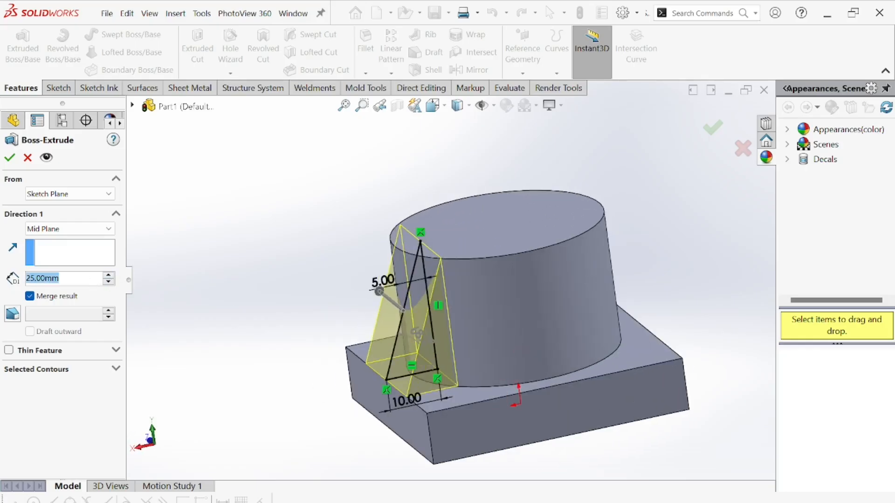
- Set the mid-plane extrusion depth to 10 mm and create the rib
type("10")
key("Return")
middle_click_drag(156, 288, 181, 275)
left_click(11, 161)
- Start a circular pattern of the triangular rib around the cylinder's curved face
left_click(253, 233)
middle_click_drag(404, 310, 674, 380)
scroll(490, 341, "down", 2)
scroll(675, 380, "up", 4)
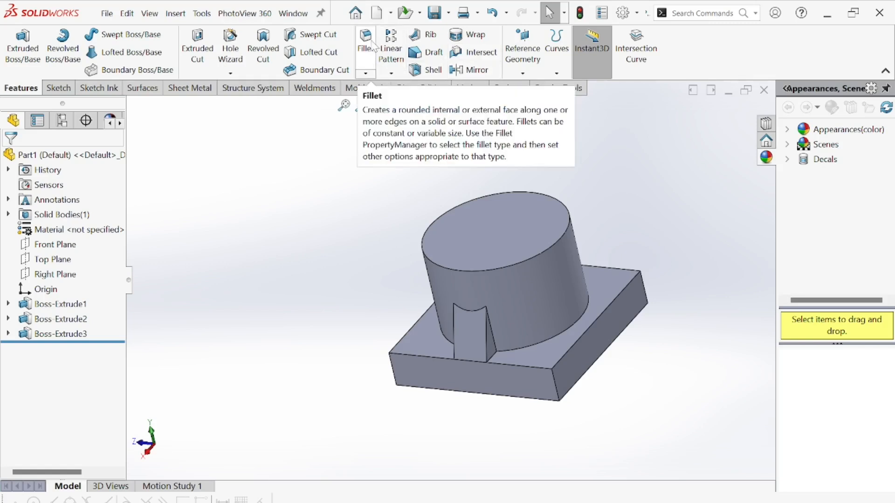
left_click(391, 73)
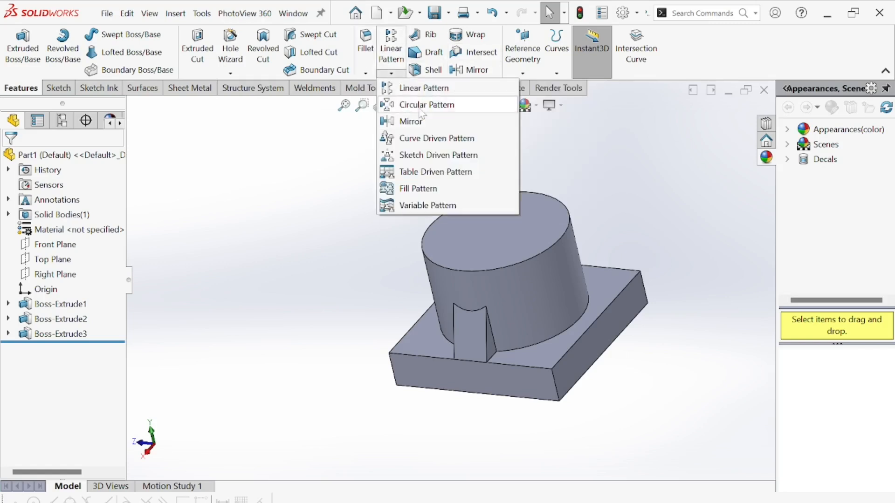
left_click(422, 109)
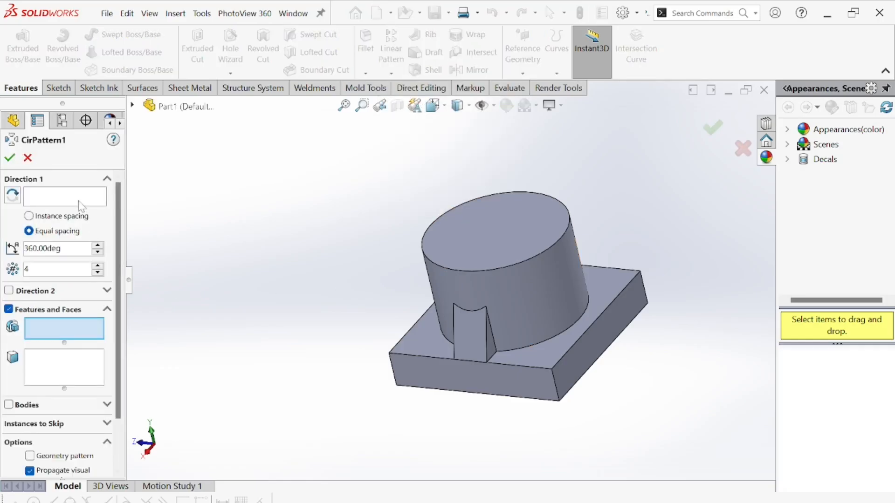
left_click(479, 337)
left_click(91, 198)
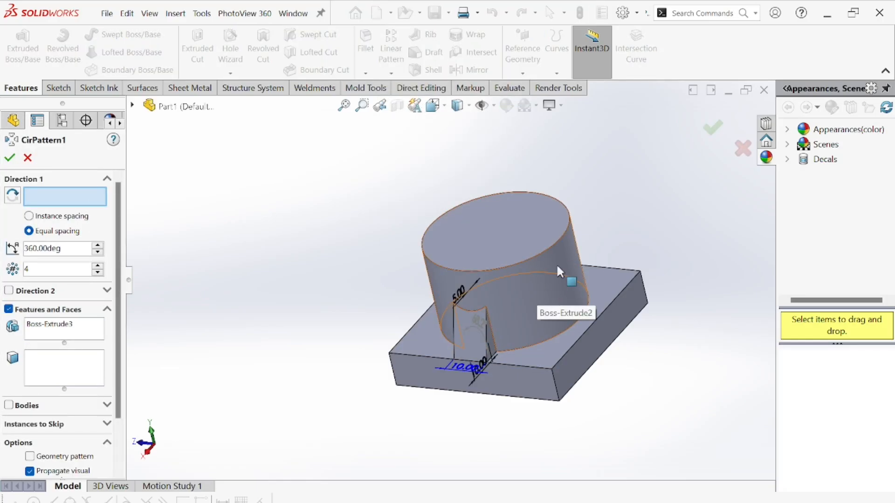
middle_click_drag(566, 257, 273, 270)
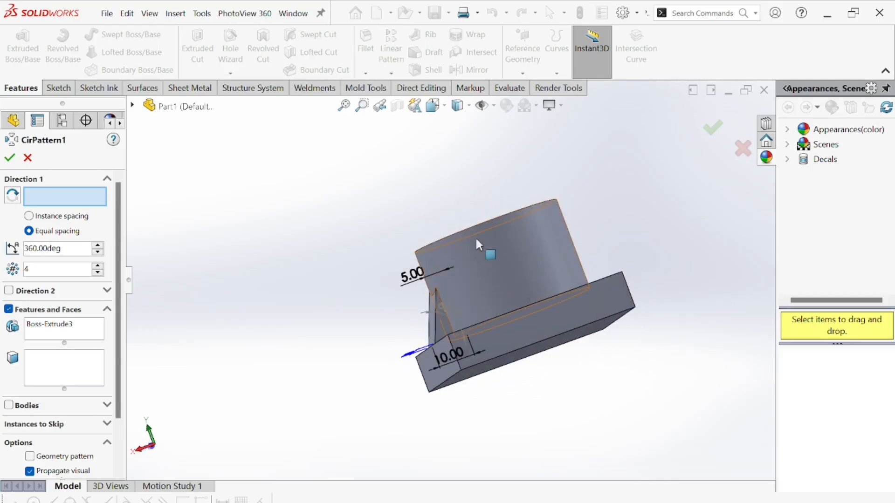
left_click(514, 243)
middle_click_drag(407, 312, 275, 387)
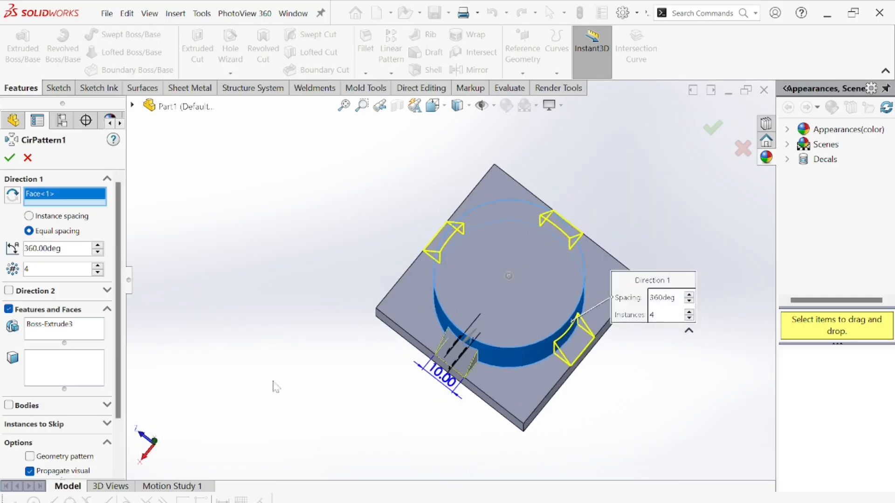
- Set the circular rib pattern to 8 equally spaced instances over 360 degrees and create it
left_click(98, 266)
left_click(98, 266)
middle_click_drag(453, 321, 247, 334)
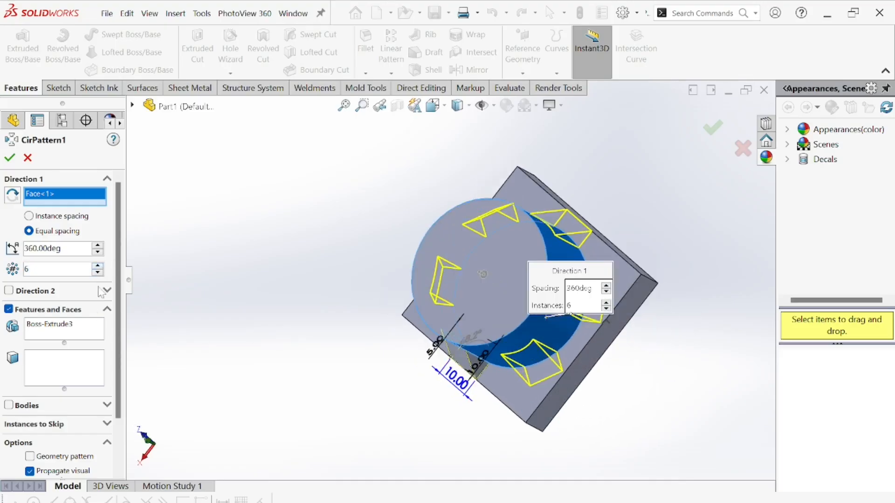
left_click(98, 266)
left_click(98, 267)
middle_click_drag(603, 445, 448, 240)
left_click(11, 158)
scroll(448, 240, "down", 3)
scroll(448, 241, "up", 5)
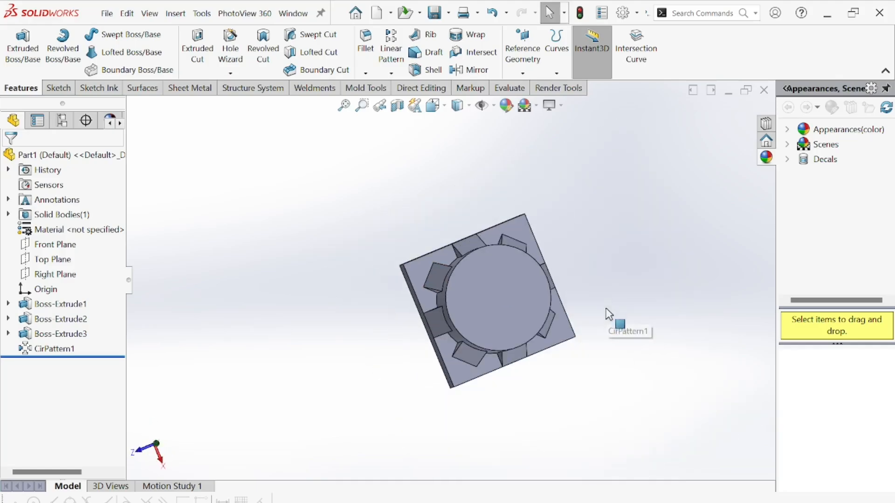
- Start a new sketch on the cylinder's top circular face
scroll(474, 313, "down", 3)
left_click(483, 283)
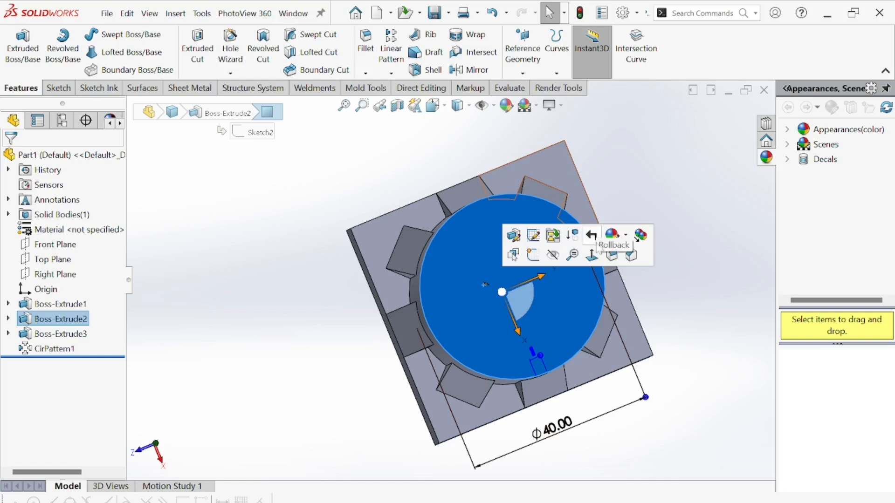
left_click(533, 255)
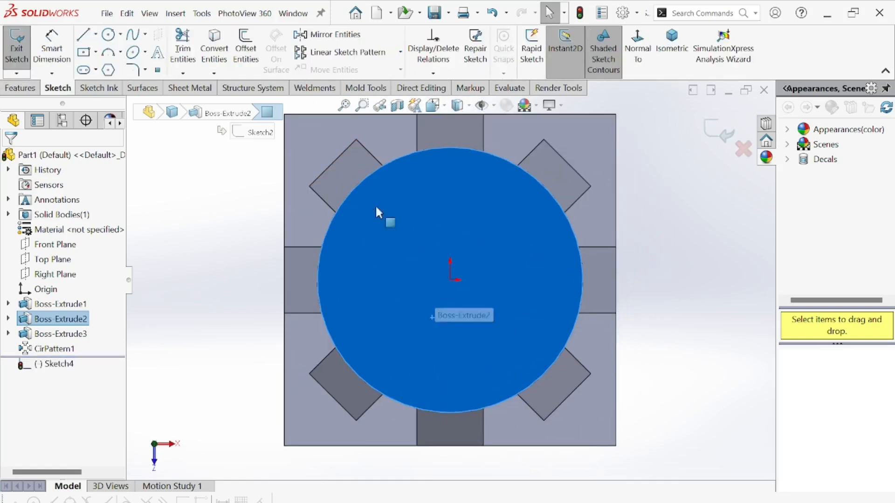
scroll(376, 275, "up", 3)
scroll(407, 230, "down", 4)
scroll(407, 228, "up", 3)
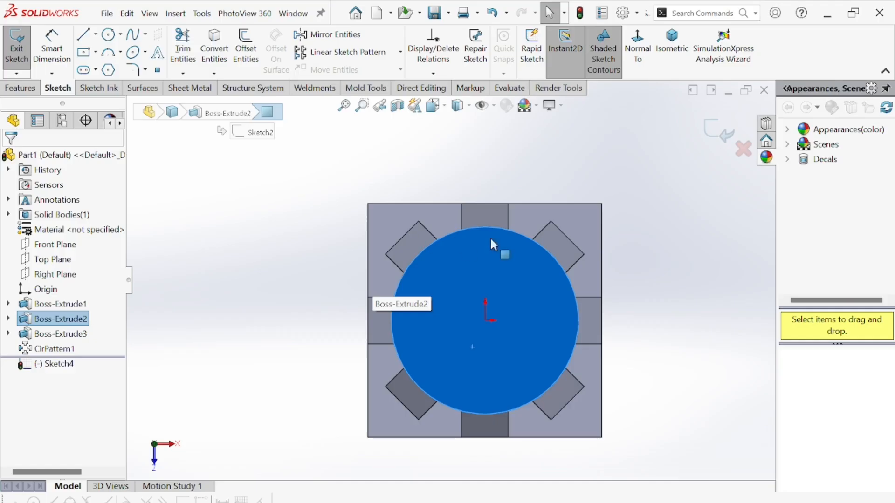
left_click(95, 34)
left_click(108, 69)
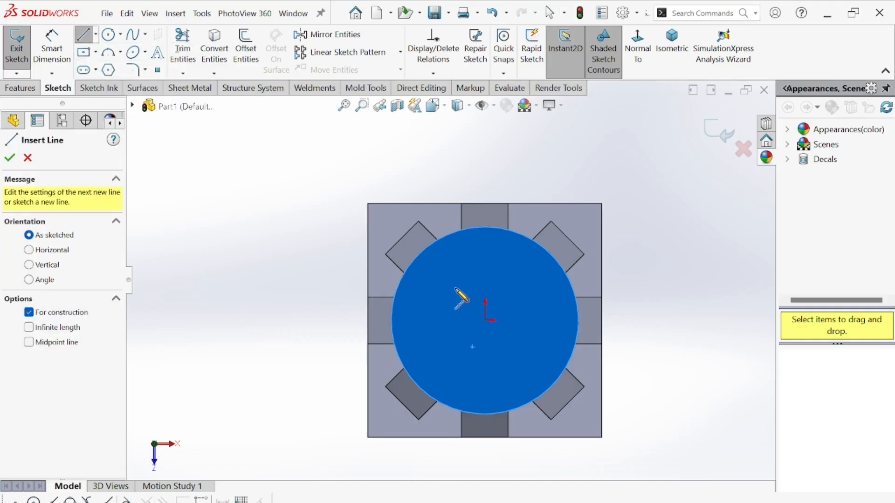
left_click(485, 321)
left_click(486, 162)
right_click(515, 155)
left_click(541, 150)
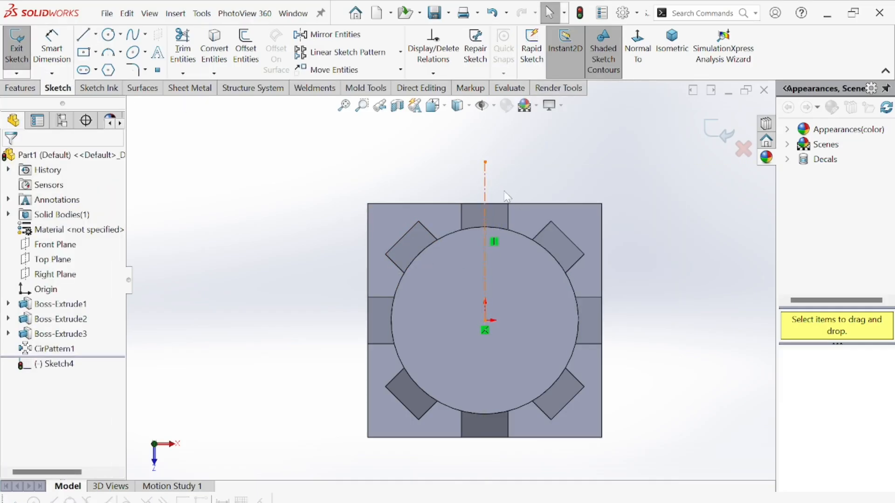
left_click(192, 51)
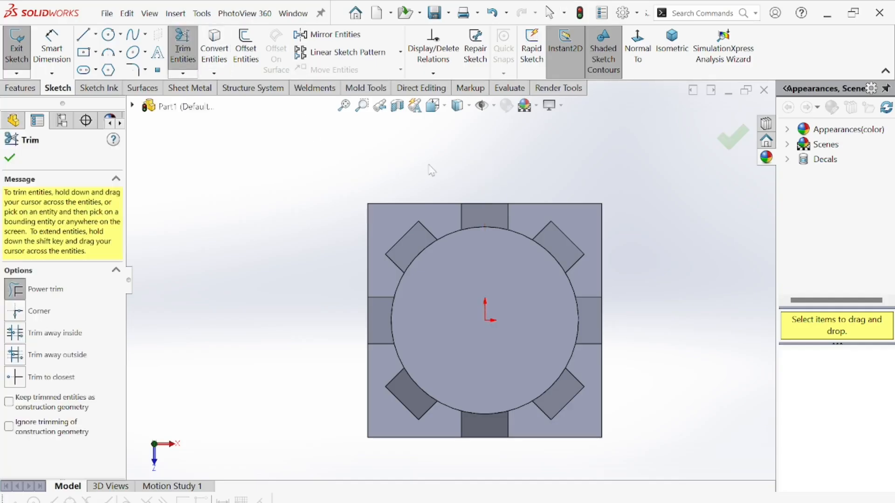
left_click(9, 158)
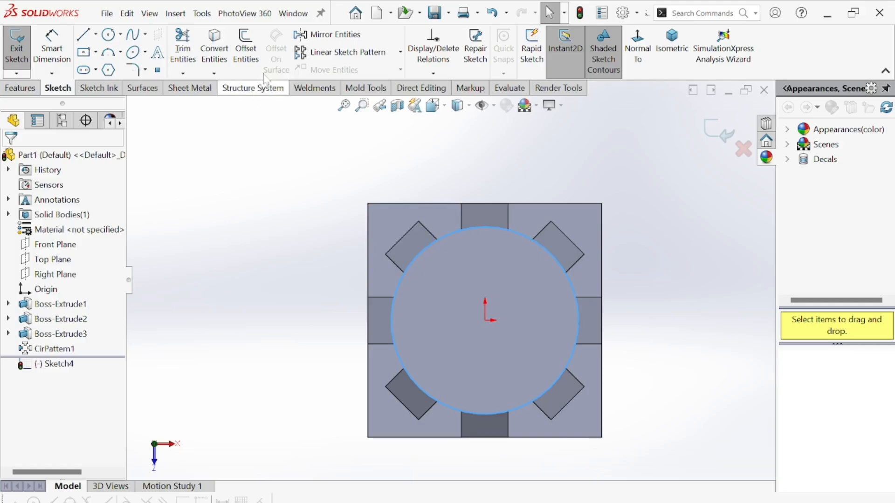
- Convert the cylinder's circular top edge into a sketch entity
left_click(214, 46)
scroll(512, 239, "down", 3)
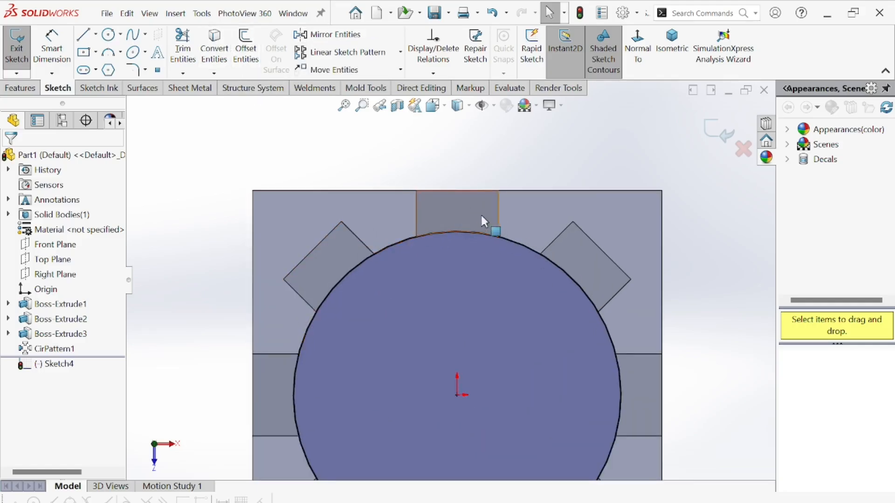
scroll(456, 280, "up", 3)
scroll(494, 335, "down", 3)
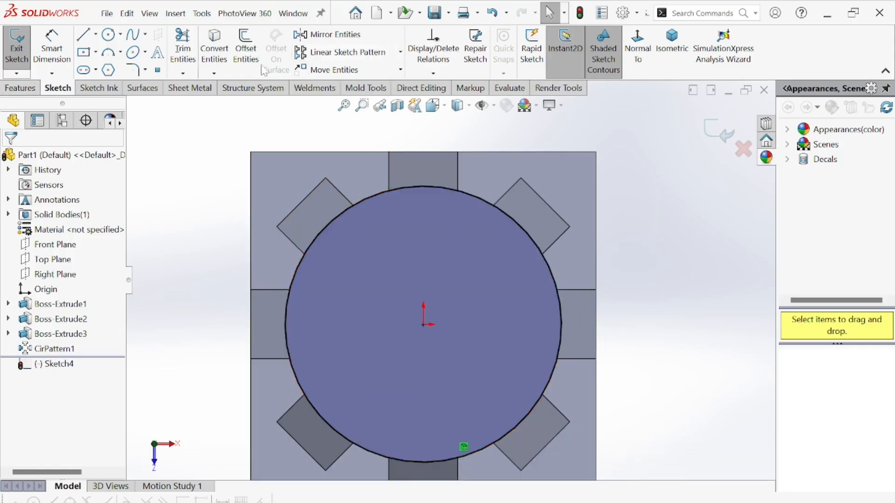
left_click(29, 89)
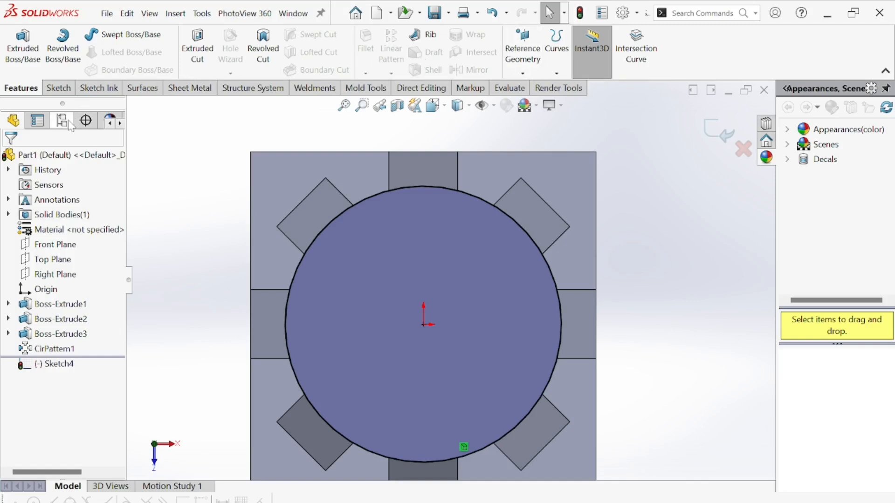
left_click(58, 88)
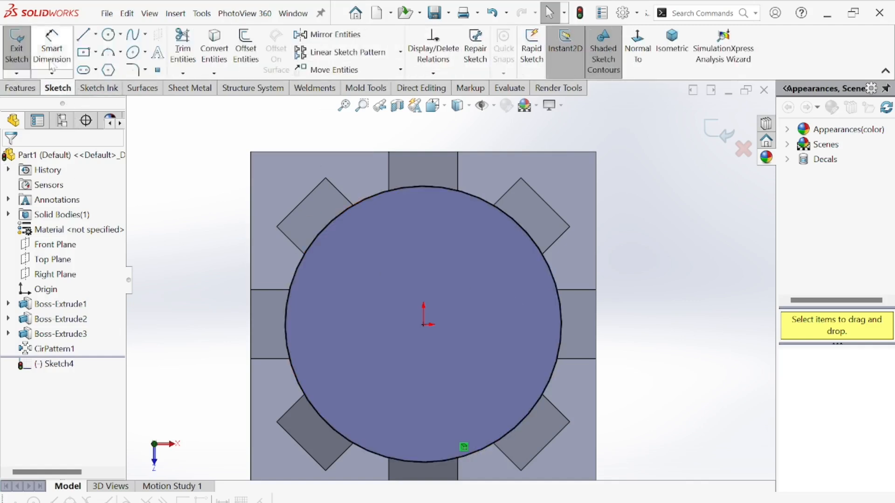
- Sketch a center rectangle about 3.78 mm wide and 21 mm high on the circle's uppermost point, crossing the rib
left_click(84, 52)
scroll(411, 201, "down", 3)
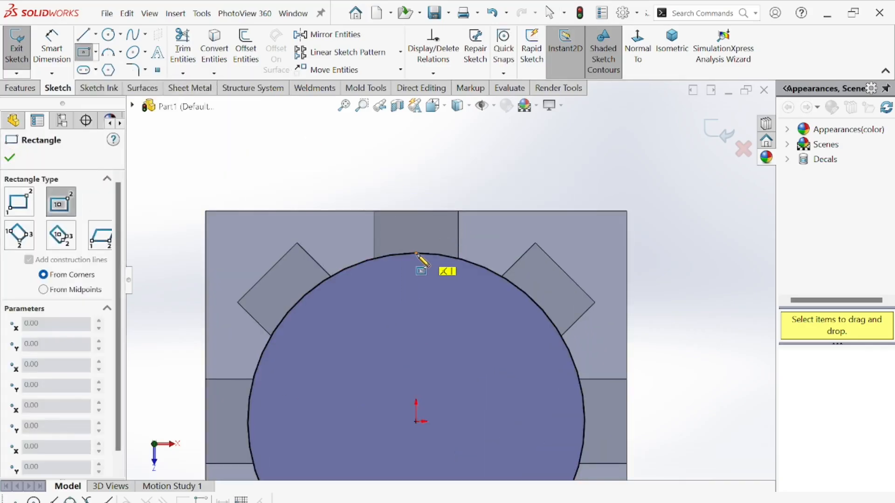
left_click(416, 254)
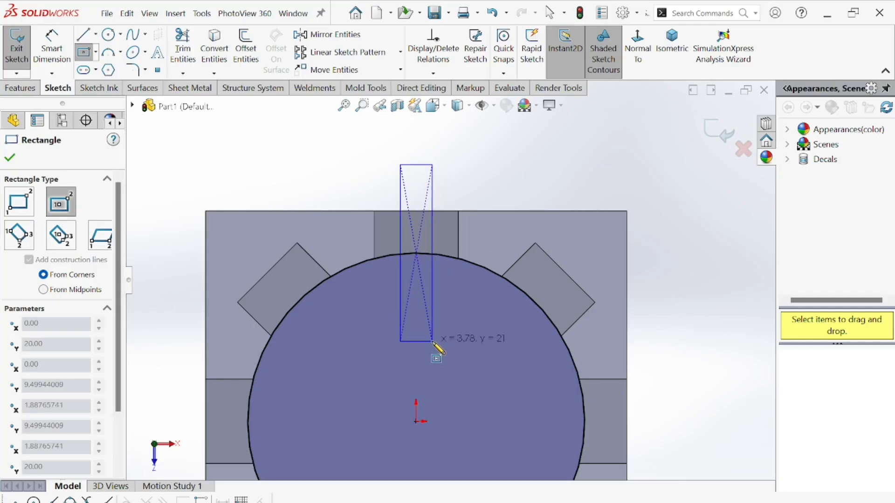
left_click(433, 342)
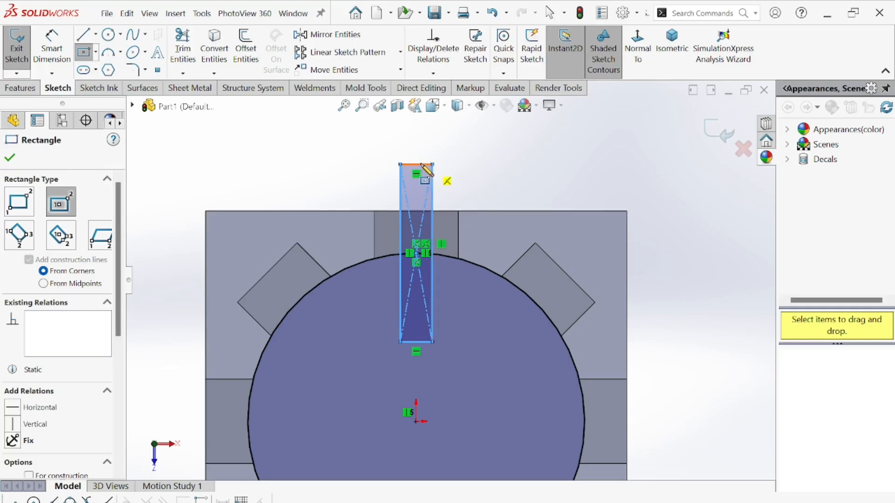
left_click(10, 158)
- Dimension the rectangle's width and set it to 4 mm
left_click(51, 46)
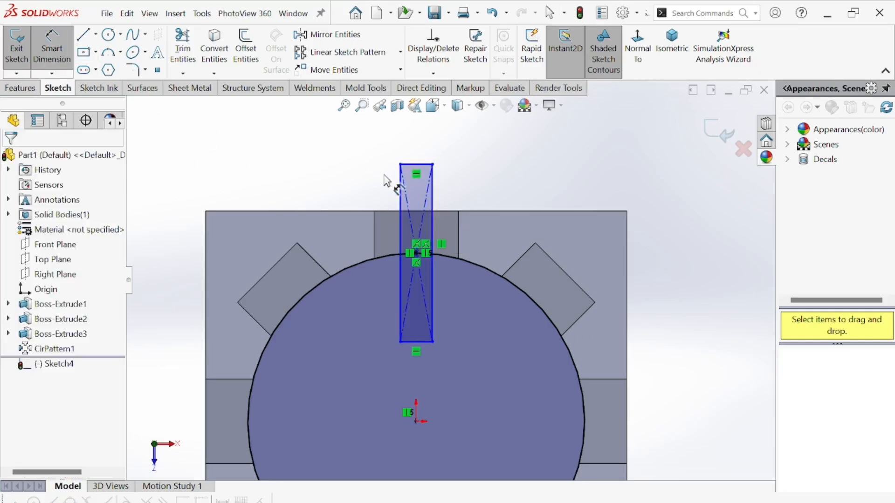
left_click(410, 175)
left_click(466, 142)
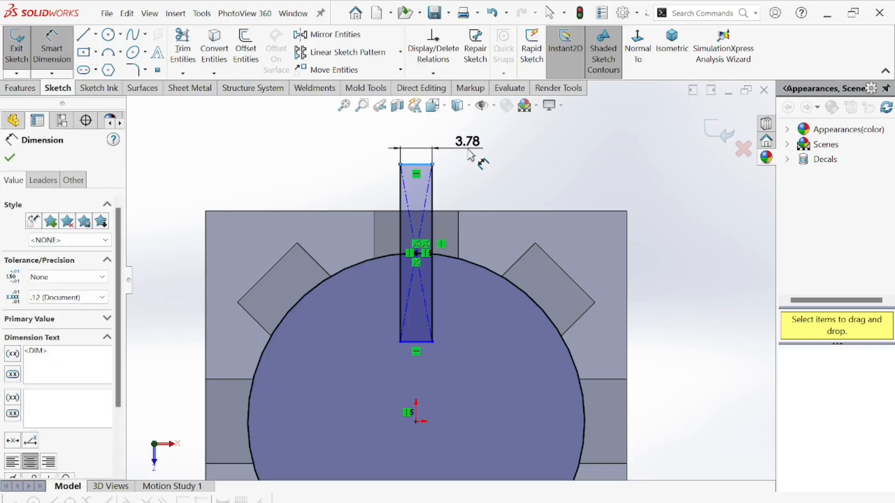
type("4")
key("Return")
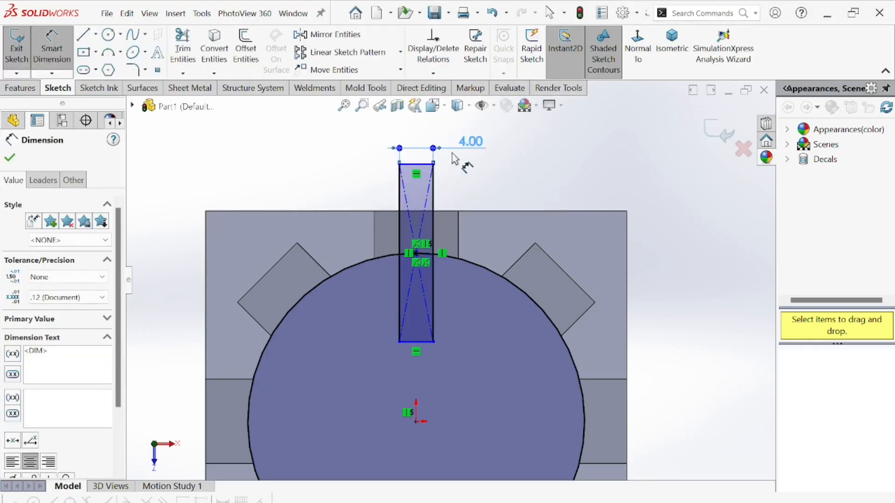
left_click(9, 158)
- Trim away the rectangle's portion inside the circle and the rest of the converted circle, leaving only the outline over the rib
left_click(183, 48)
mouse_move(345, 247)
left_mouse_down()
mouse_move(395, 290)
mouse_move(455, 294)
left_mouse_up()
left_click_drag(420, 353, 420, 354)
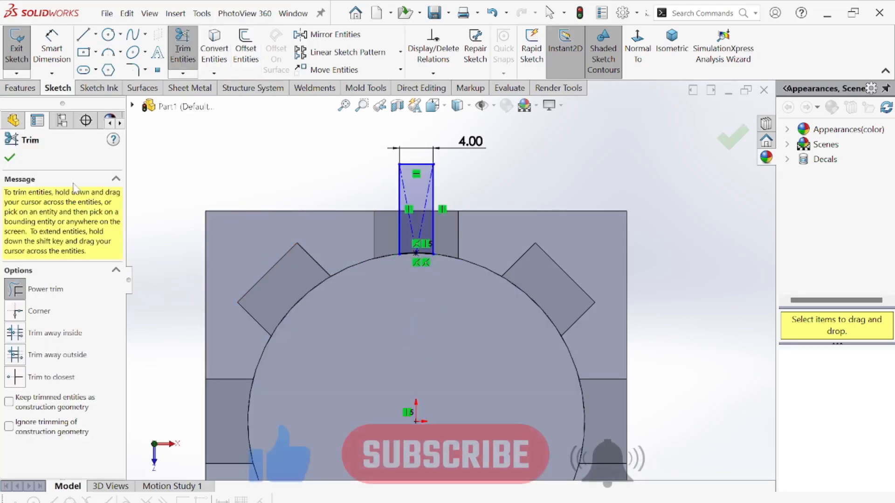
left_click(9, 158)
- Start an extruded cut of the trimmed profile with the Up To Surface end condition, ending at the square base's upper face
left_click(20, 87)
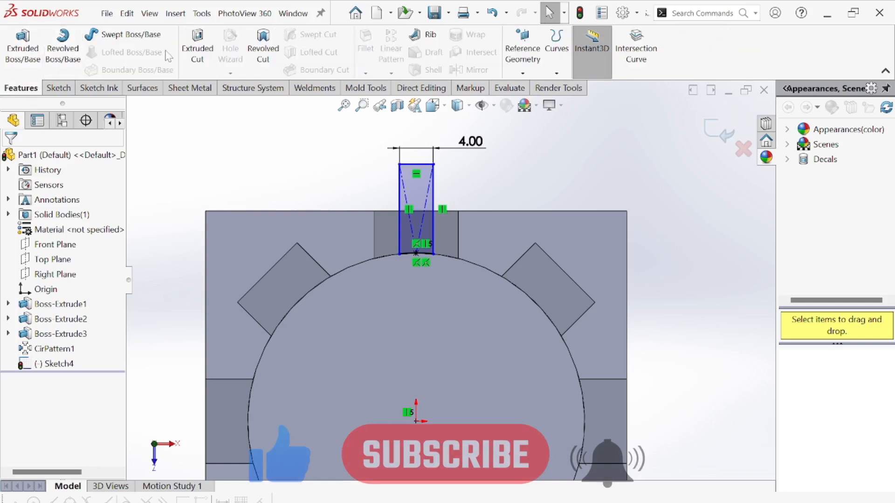
left_click(197, 60)
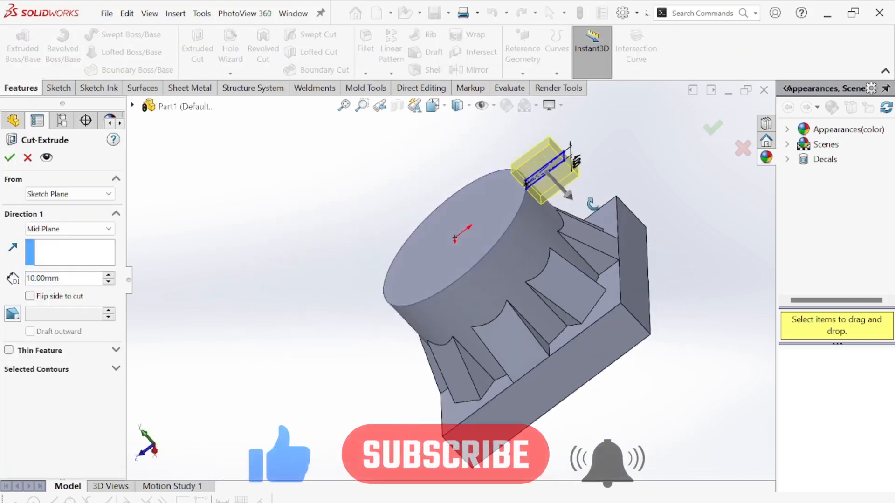
left_click(70, 229)
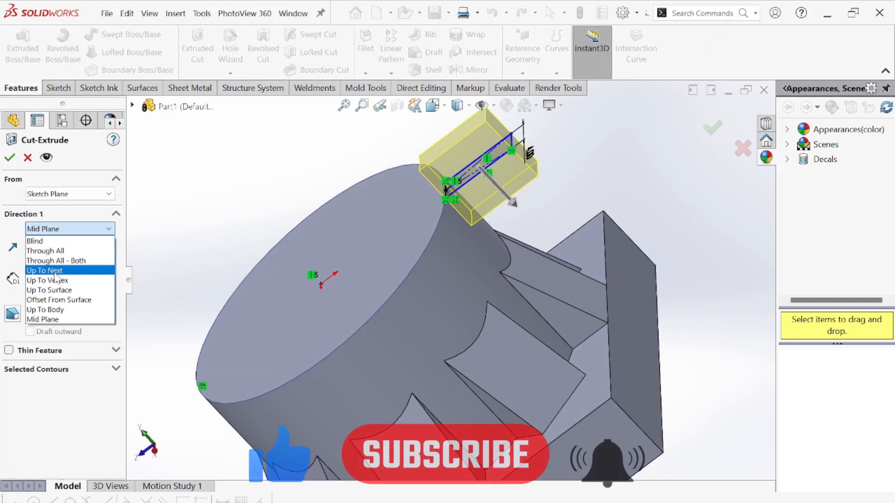
left_click(84, 286)
middle_click_drag(562, 291, 579, 322)
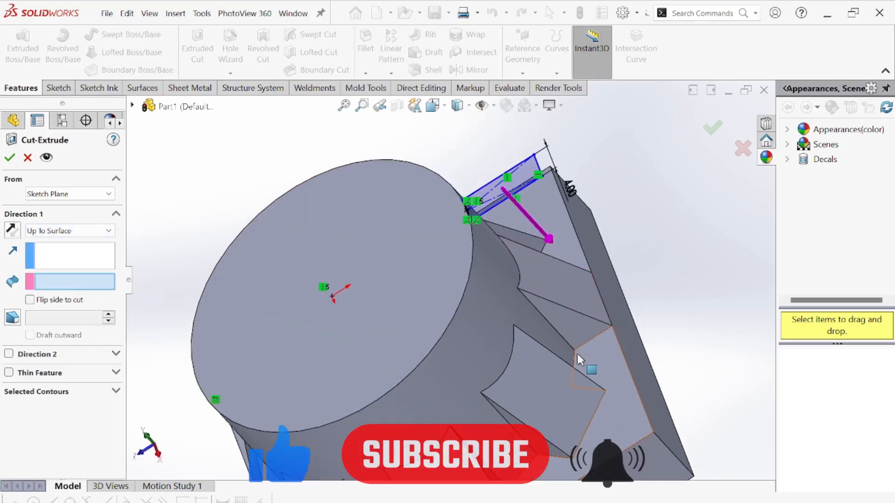
left_click(605, 361)
- Check the cut preview through the rib from several sides and create the cut
middle_click_drag(465, 294, 436, 321)
scroll(586, 234, "down", 2)
scroll(587, 234, "up", 4)
middle_click_drag(584, 231, 547, 330)
scroll(553, 224, "down", 2)
middle_click_drag(548, 405, 595, 400)
mouse_move(497, 352)
middle_mouse_down()
mouse_move(498, 395)
mouse_move(283, 322)
middle_mouse_up()
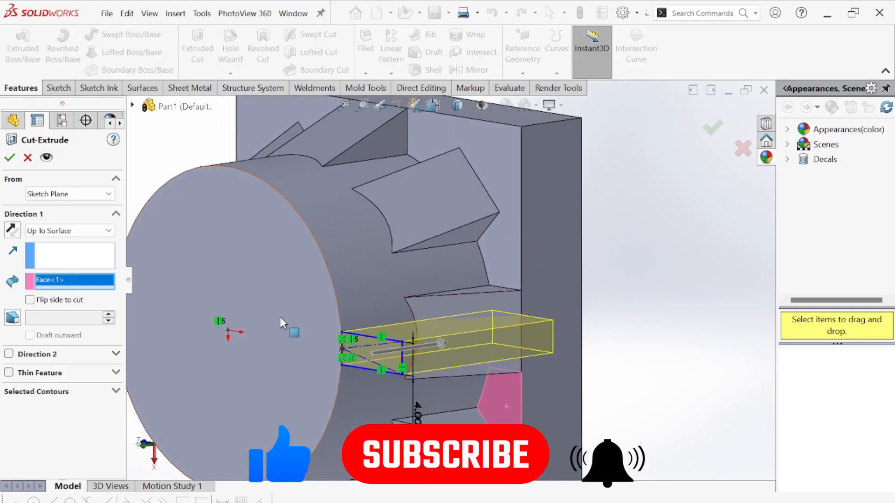
left_click(9, 158)
- Start a circular pattern with the slot cut through the rib as the feature to repeat
middle_click_drag(503, 322, 543, 350)
scroll(543, 350, "up", 4)
middle_click_drag(441, 343, 414, 337)
scroll(421, 312, "down", 2)
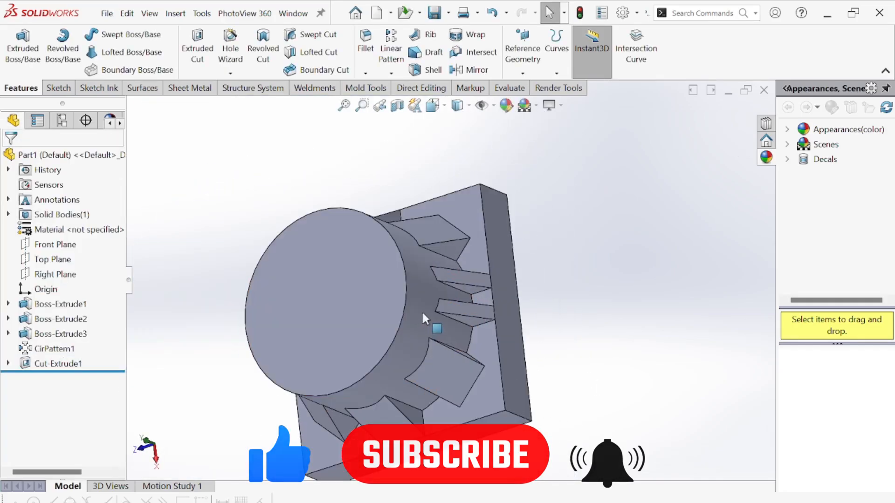
middle_click_drag(457, 276, 441, 289)
scroll(441, 291, "down", 3)
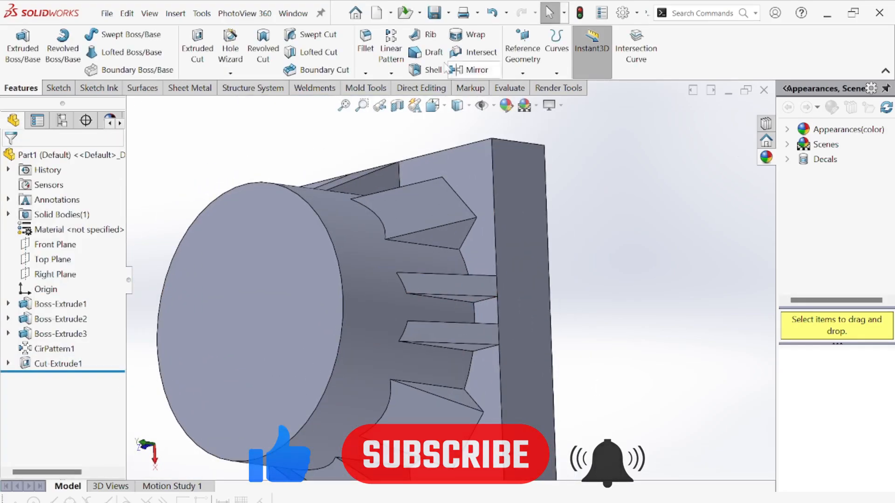
left_click(391, 74)
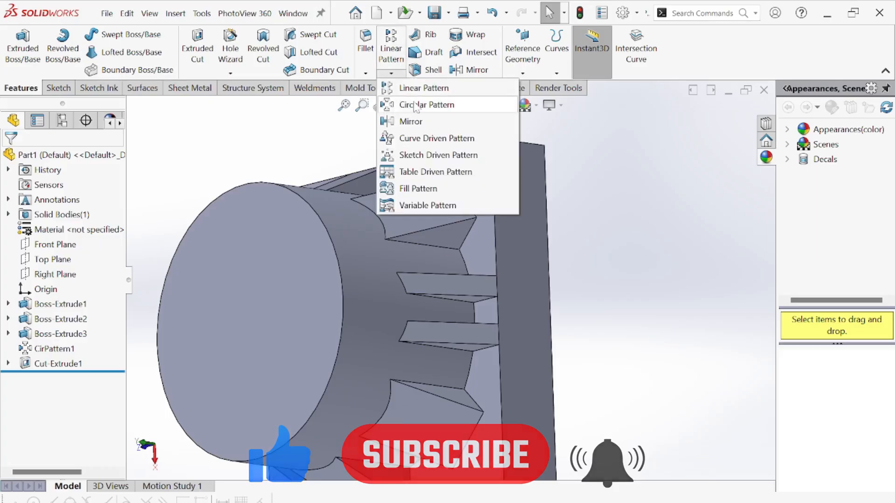
left_click(416, 105)
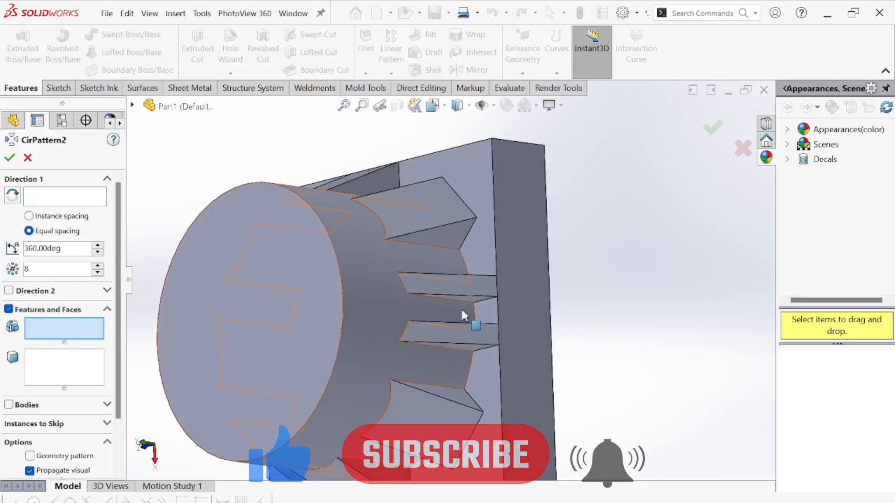
left_click(472, 300)
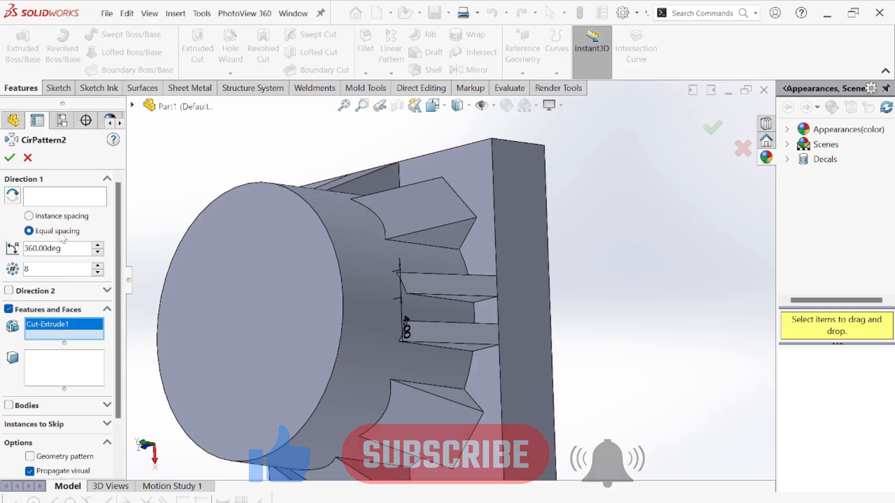
- Pattern the slot cut around the cylinder's outer face as 8 equally spaced instances over 360 degrees
left_click(65, 196)
left_click(345, 345)
scroll(453, 358, "up", 2)
middle_click_drag(455, 359, 260, 295)
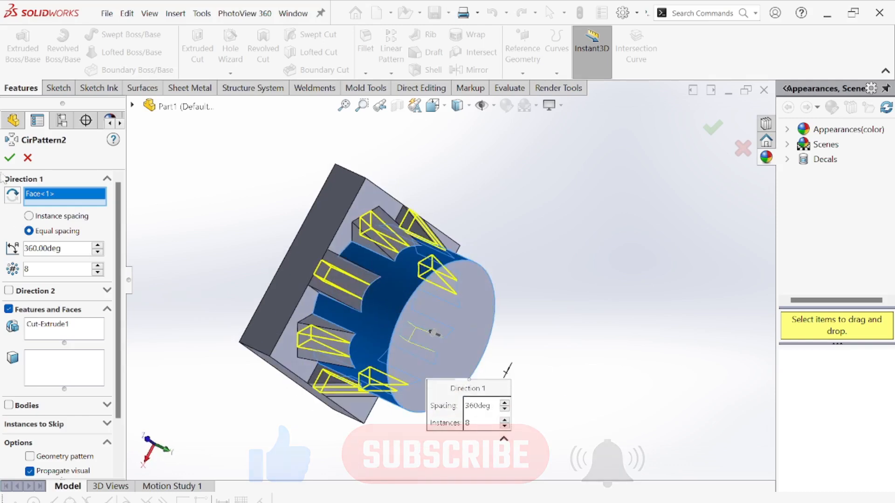
left_click(553, 221)
middle_click_drag(459, 298, 419, 412)
middle_click_drag(424, 345, 411, 275)
scroll(413, 279, "down", 4)
scroll(427, 293, "up", 6)
middle_click_drag(441, 340, 448, 293)
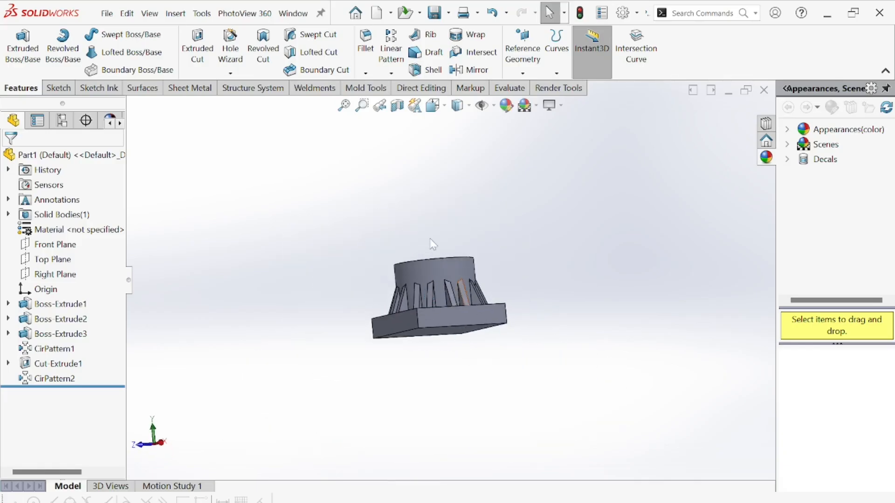
left_click(366, 73)
left_click(394, 105)
middle_click_drag(411, 261, 425, 300)
scroll(466, 270, "down", 2)
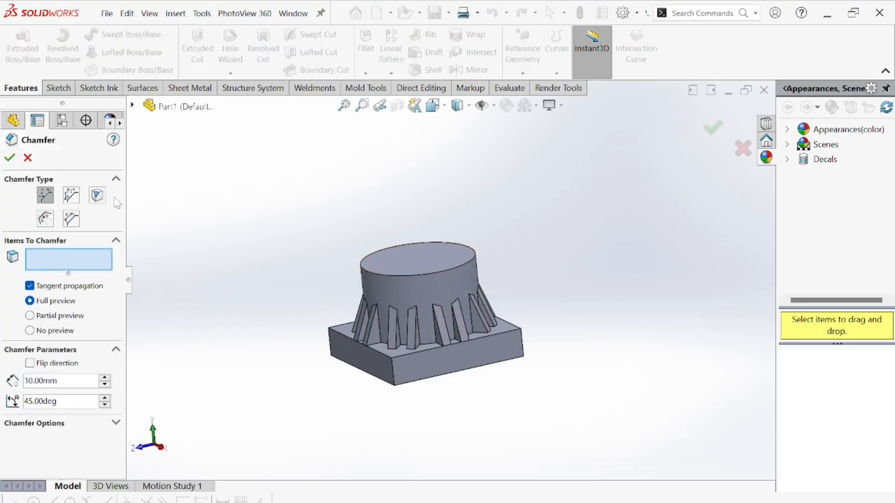
left_click(28, 158)
- Sketch a center rectangle about 42 × 45 mm on the underside of the square base, centred on the origin
middle_click_drag(448, 272, 436, 308)
left_click(463, 331)
left_click(501, 310)
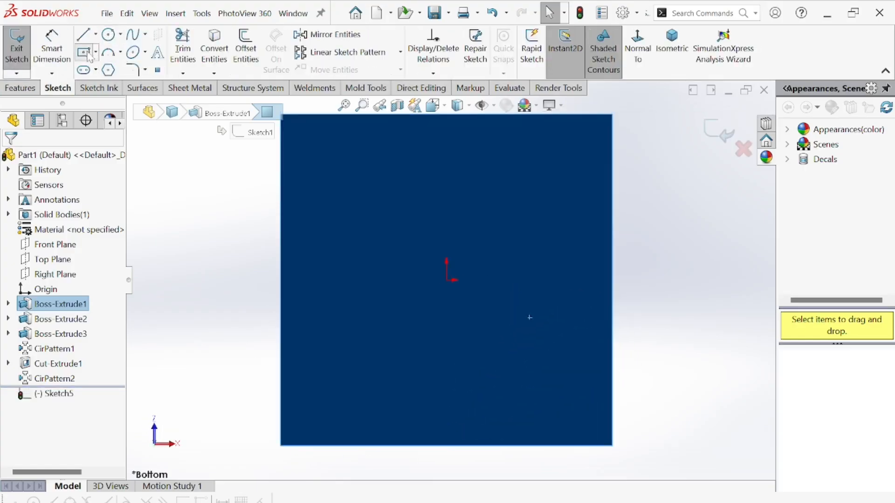
left_click(84, 52)
left_click(447, 280)
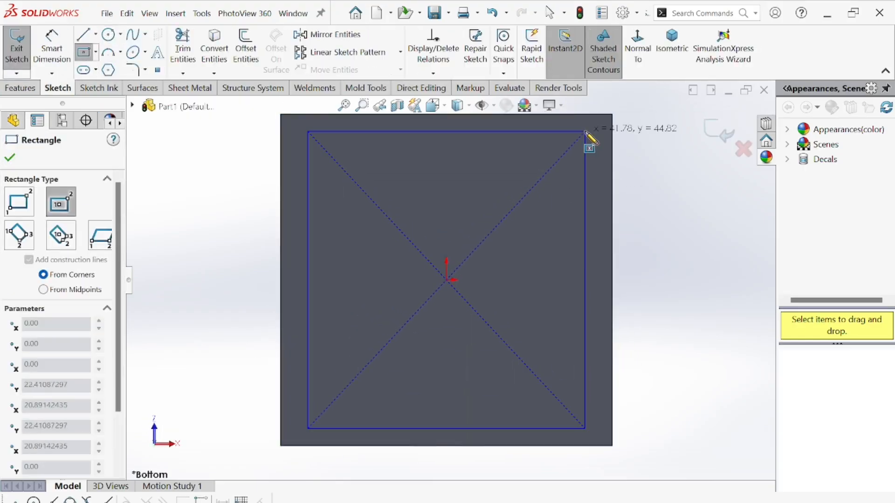
left_click(586, 133)
- Dimension the gap between the rectangle's vertical side and the adjacent base edge and set it to 4 mm
left_click(52, 47)
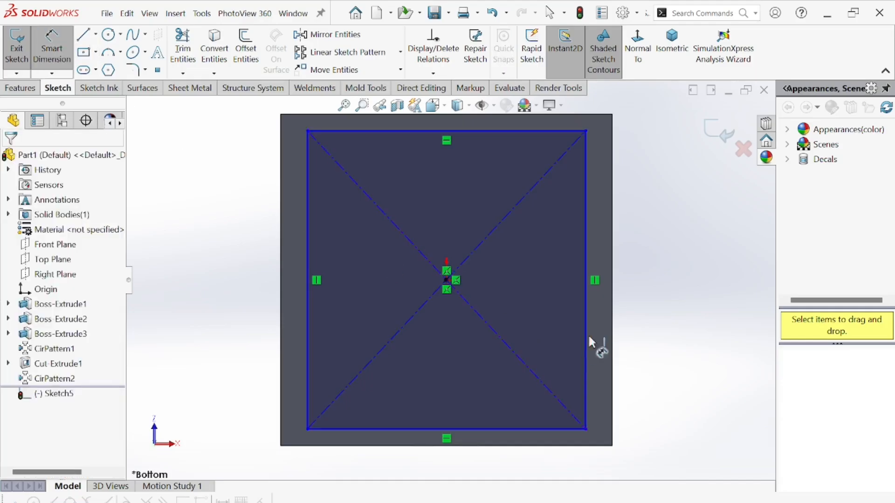
left_click(586, 314)
left_click(612, 330)
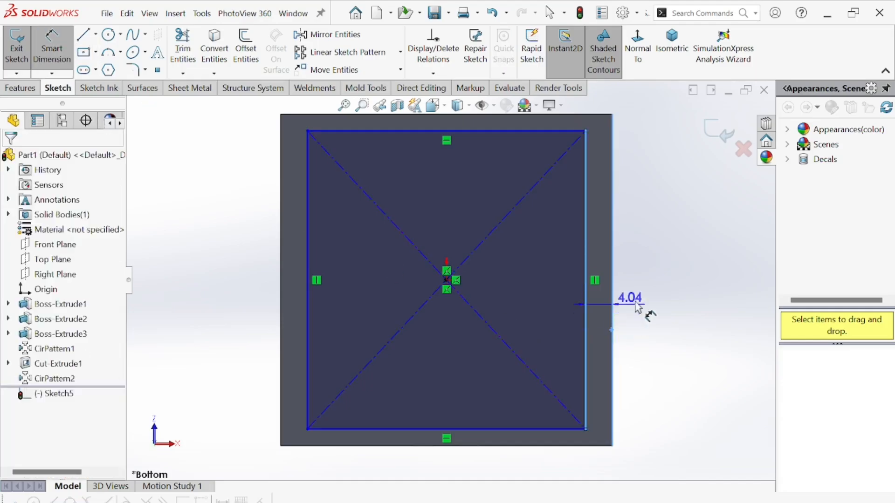
left_click(652, 294)
type("4")
key("Return")
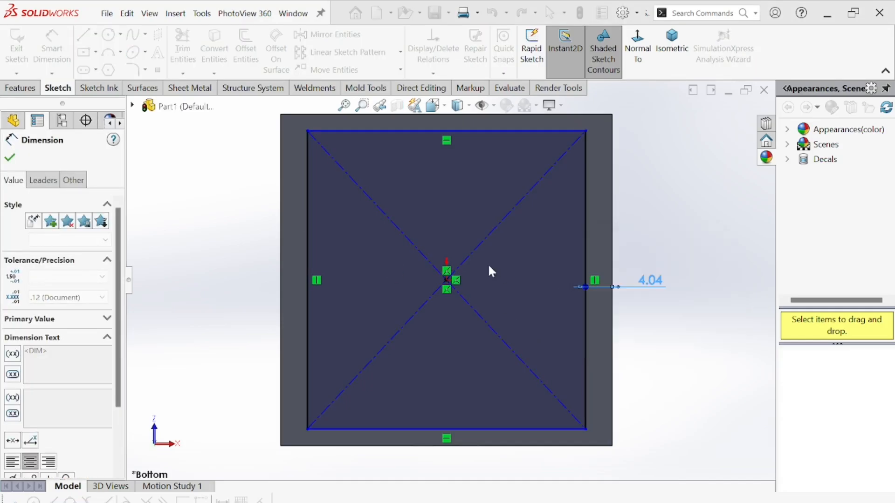
- Dimension the gap between the rectangle's upper side and the base's upper edge and set it to 4 mm
scroll(468, 208, "down", 2)
left_click(462, 183)
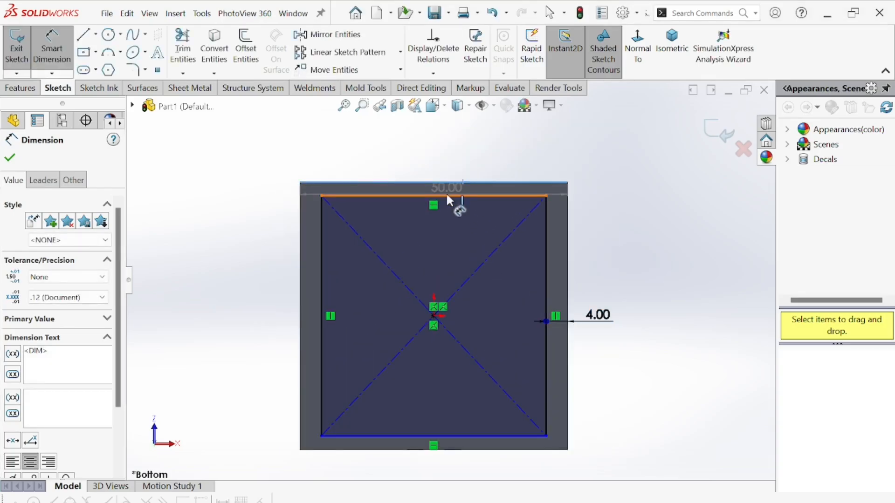
left_click(446, 195)
left_click(412, 161)
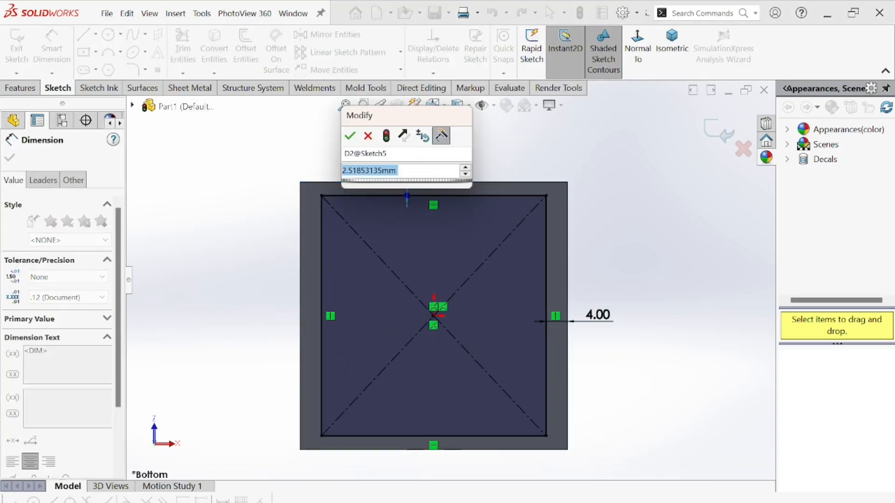
type("4")
key("Return")
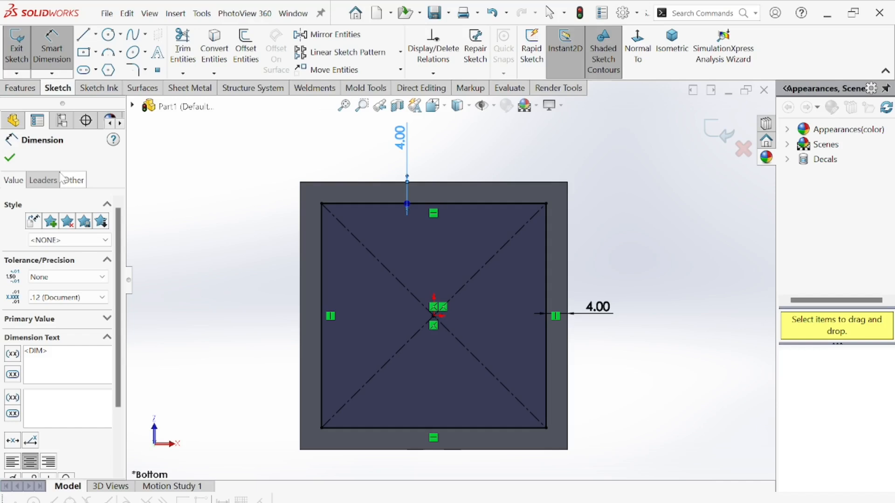
left_click(10, 158)
- Cut the rectangle into the underside of the base as a blind extruded cut 6 mm deep
left_click(20, 87)
left_click(197, 49)
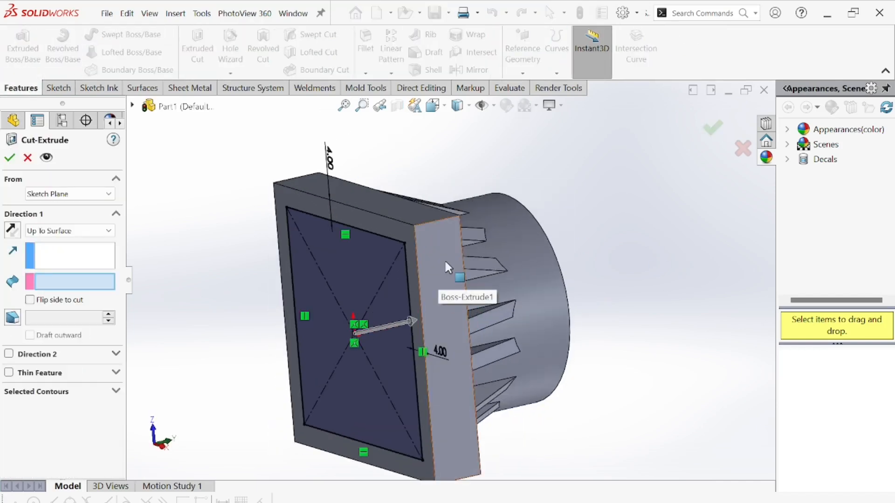
middle_click_drag(427, 356, 464, 383)
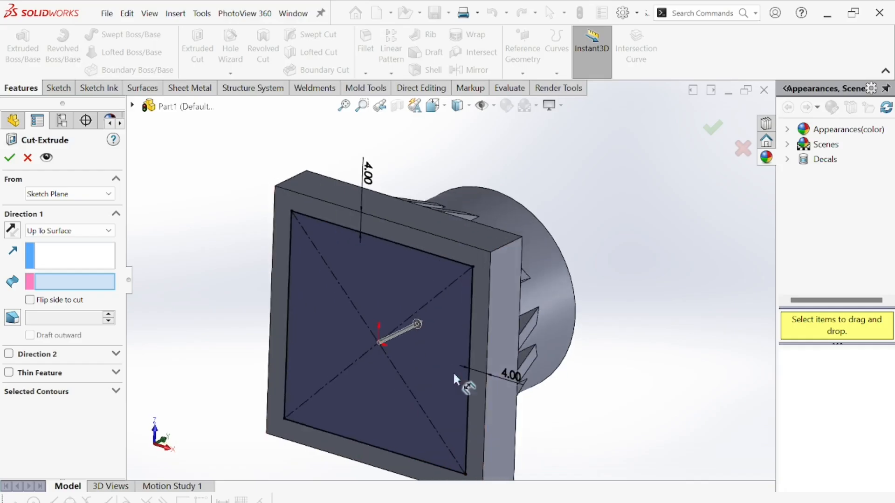
mouse_move(441, 265)
middle_mouse_down()
mouse_move(475, 264)
mouse_move(475, 276)
middle_mouse_up()
mouse_move(437, 298)
middle_mouse_down()
mouse_move(429, 308)
mouse_move(425, 277)
mouse_move(433, 290)
mouse_move(423, 294)
middle_mouse_up()
left_click(96, 233)
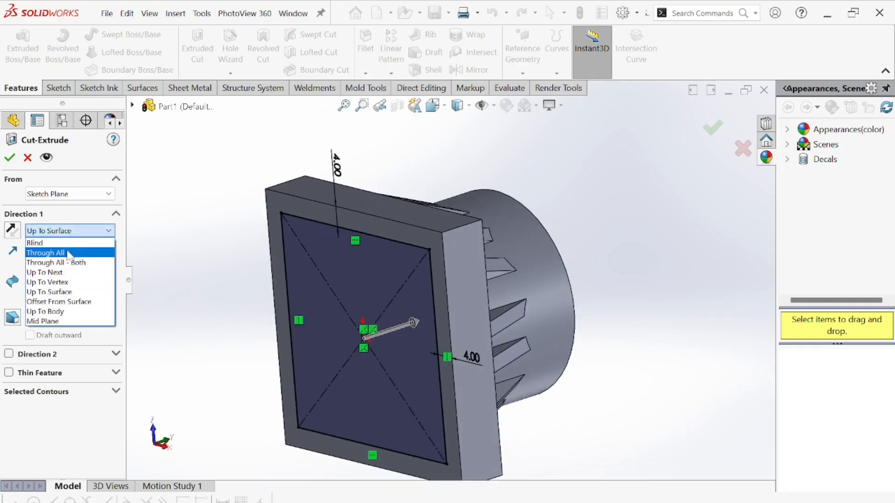
left_click(47, 243)
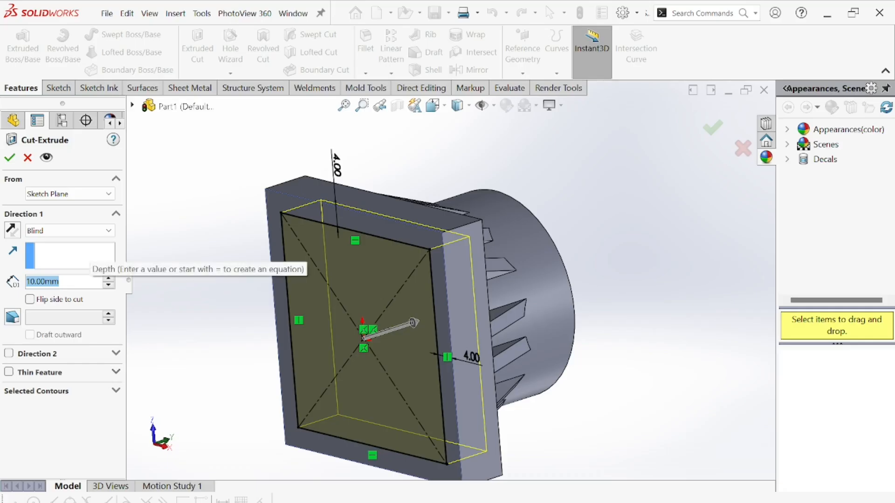
type("6")
key("Return")
left_click(9, 158)
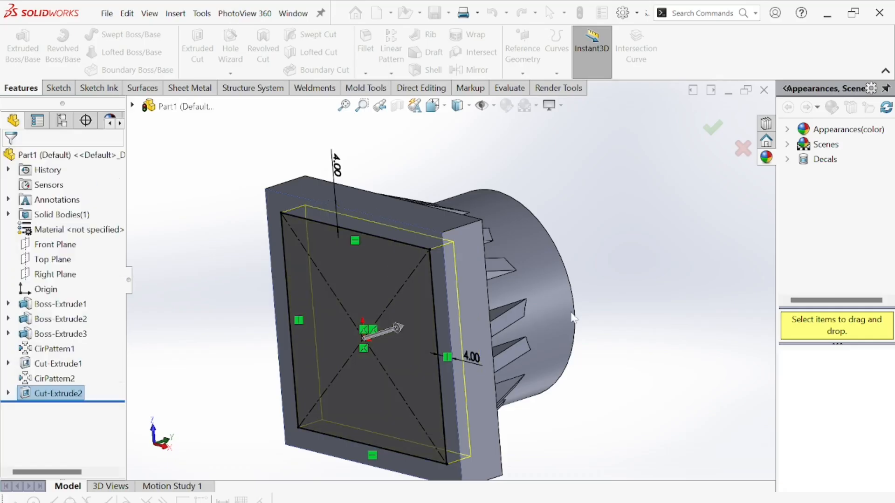
- Examine the cylinder's end face and the slotted ribs head-on and from an angle
middle_click_drag(482, 365, 507, 333)
middle_click_drag(603, 311, 535, 386)
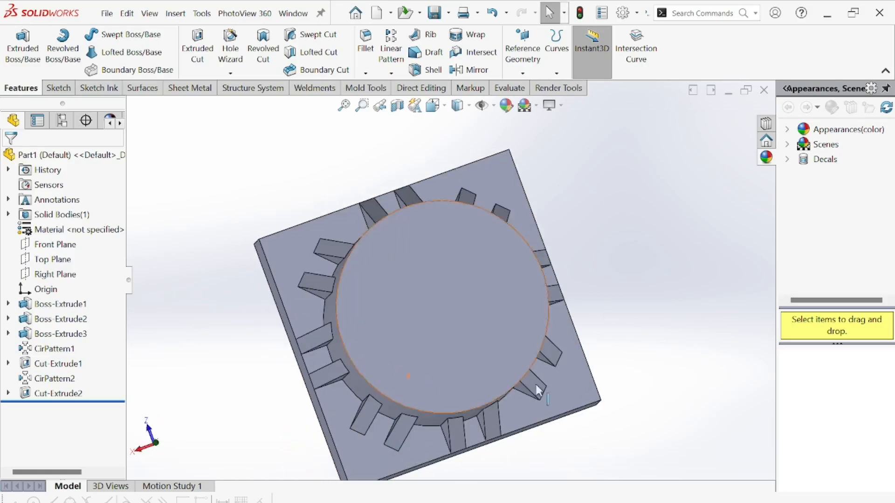
left_click(496, 301)
left_click(546, 269)
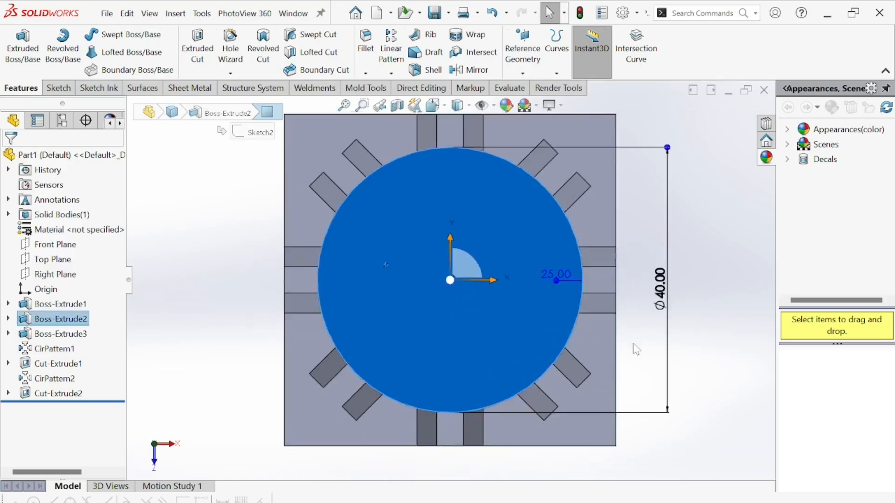
scroll(618, 270, "up", 4)
middle_click_drag(619, 270, 698, 154)
left_click(715, 145)
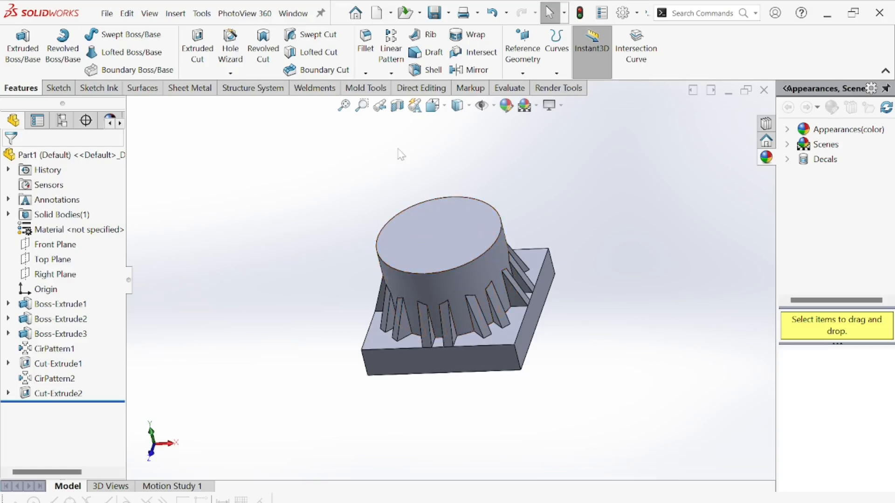
left_click(473, 88)
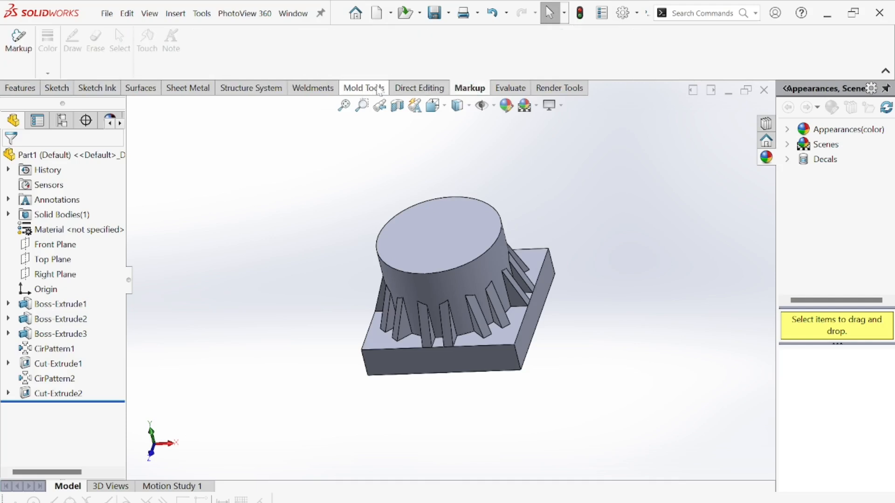
left_click(420, 89)
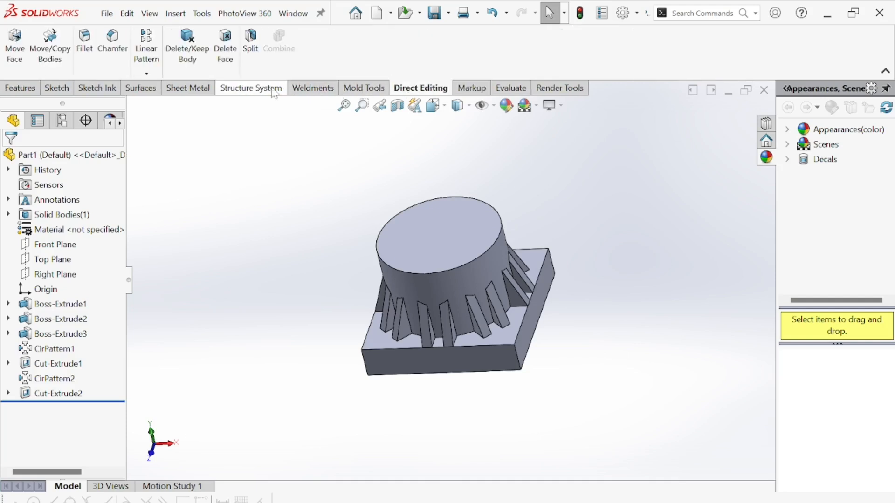
left_click(141, 88)
left_click(97, 88)
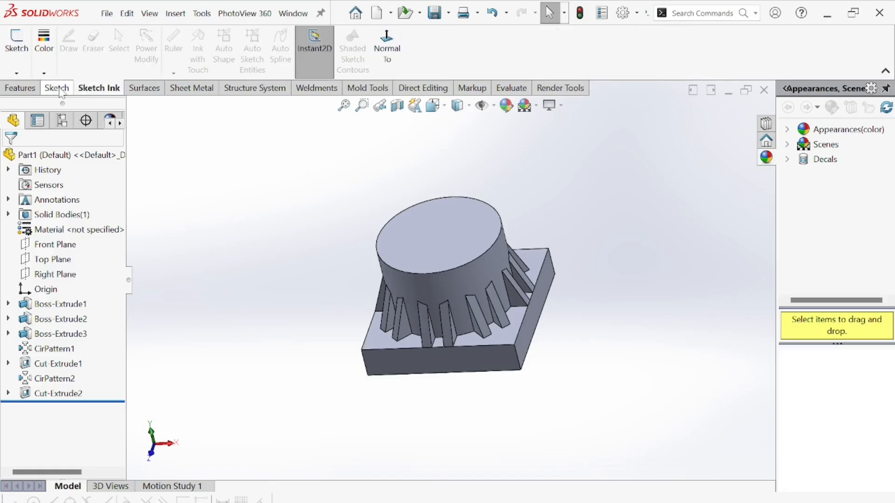
left_click(58, 89)
left_click(20, 88)
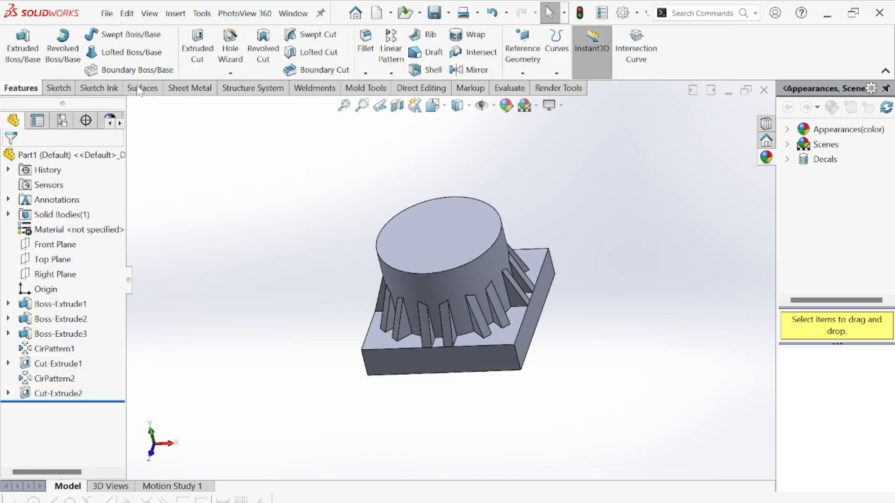
- Measure the diameter of the cylinder's top edge
left_click(501, 89)
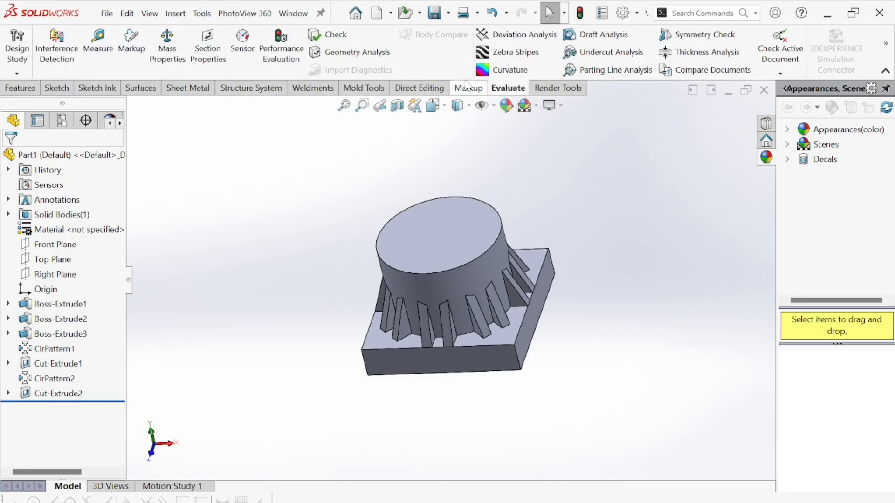
left_click(96, 52)
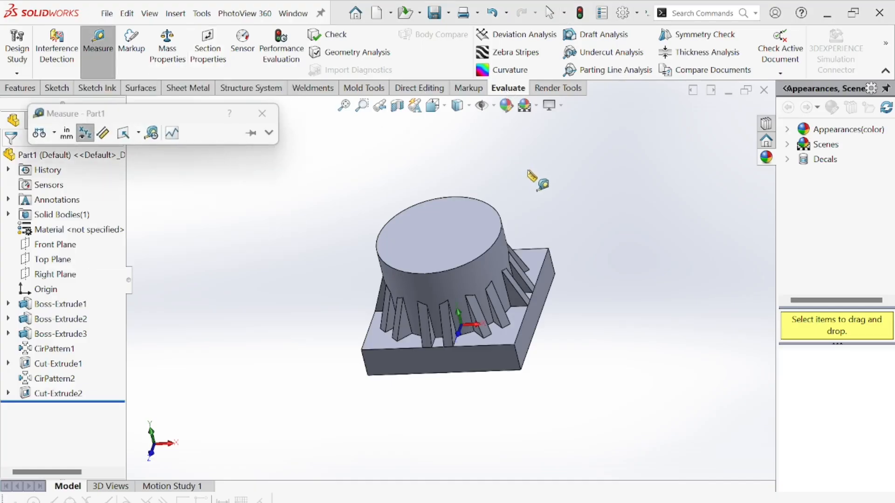
left_click(496, 253)
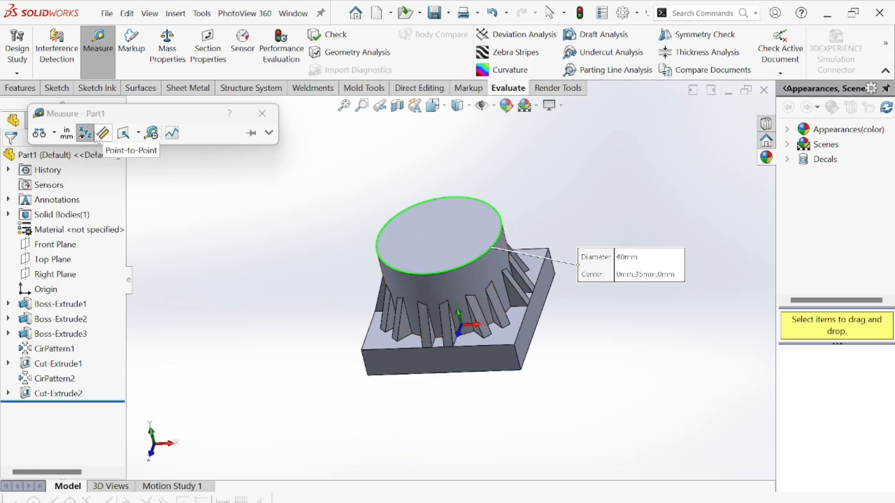
left_click(262, 113)
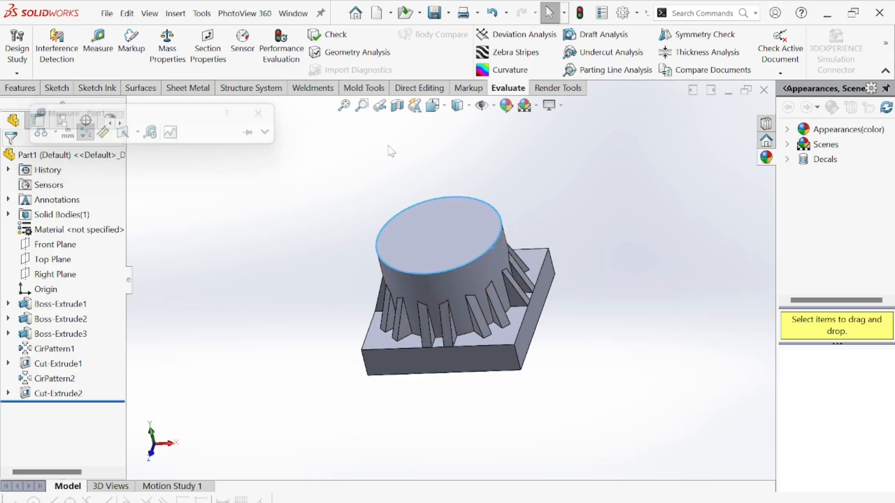
- Sketch a circle about 32 mm in diameter on the cylinder's top face, centred on the origin
left_click(57, 88)
left_click(108, 34)
left_click(440, 216)
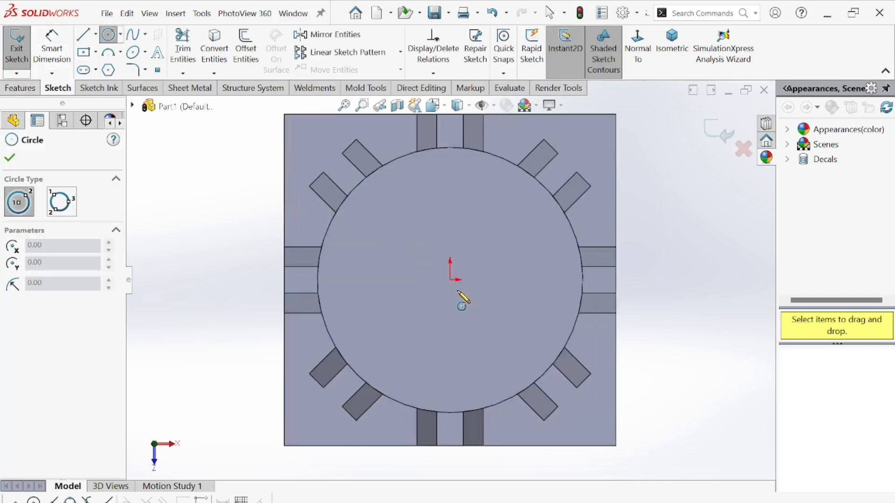
left_click(450, 280)
left_click(559, 290)
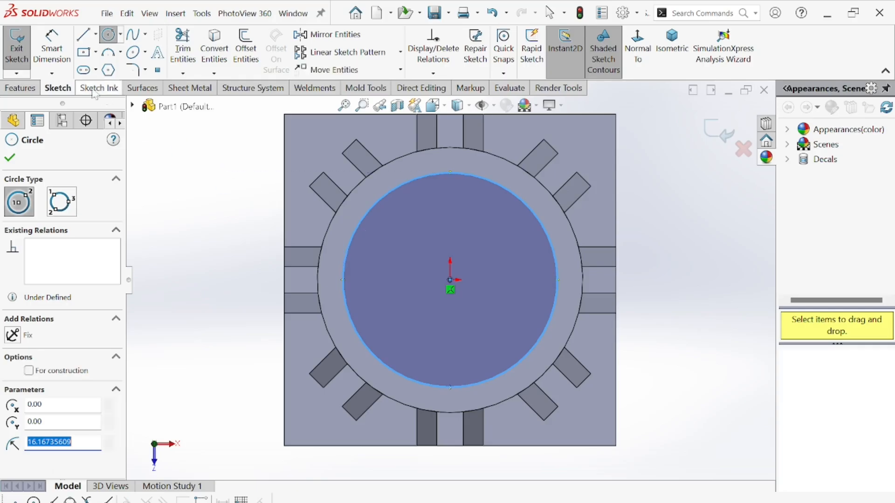
- Dimension the circle on the cylinder's top face with a diameter of 36 mm
left_click(52, 47)
left_click(544, 326)
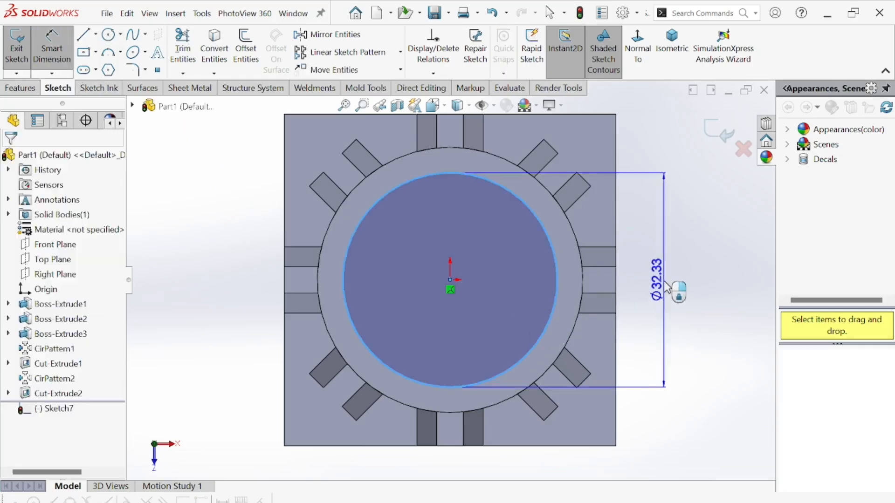
left_click(667, 286)
type("3")
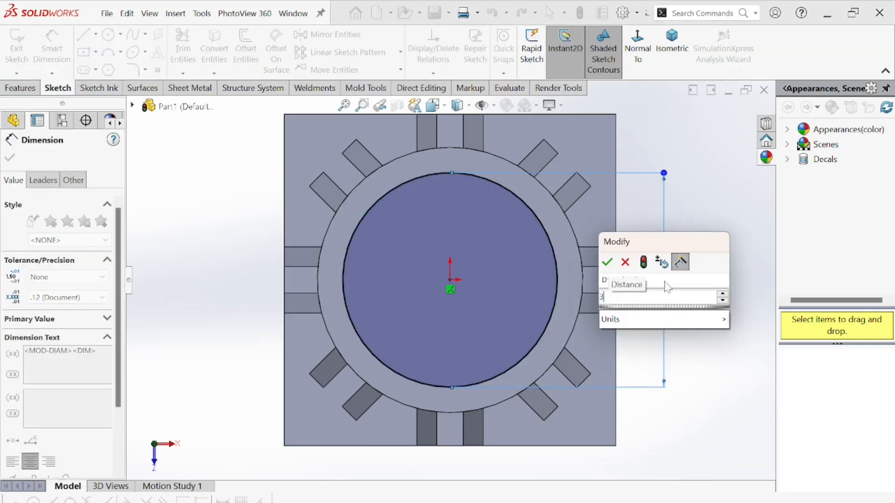
type("6")
key("Return")
- Set the circle's diameter to 30 mm
double_click(657, 289)
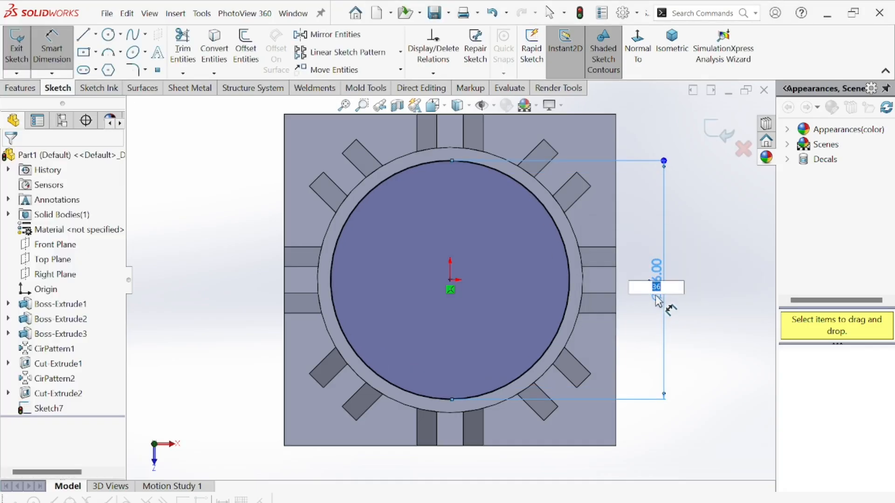
type("30")
key("Return")
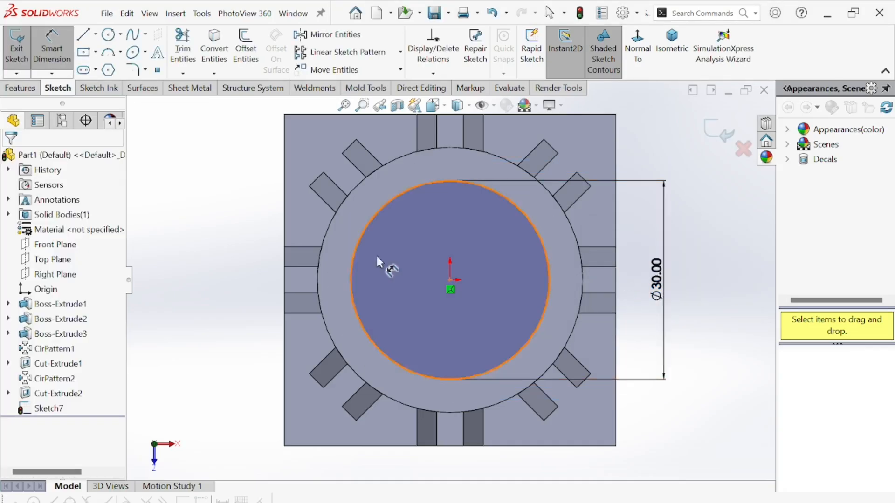
- Set up an extruded cut of the circle down through the cylinder with a blind depth of 29 mm
left_click(20, 87)
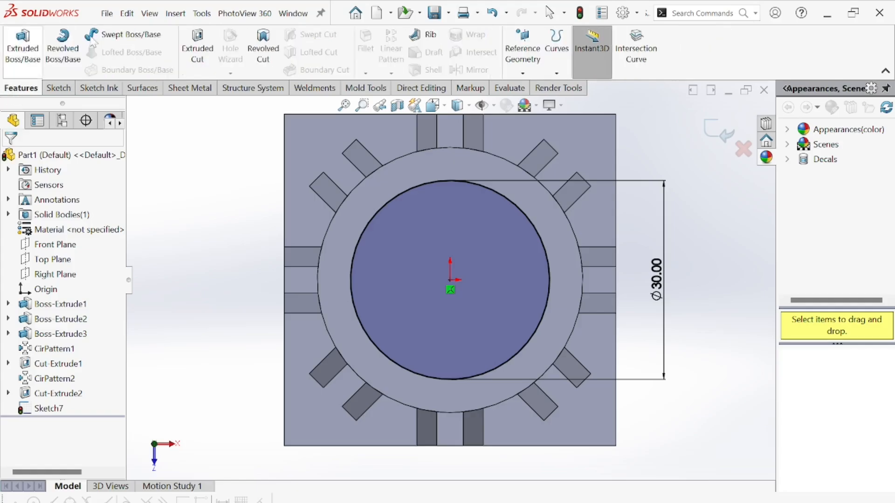
left_click(198, 48)
left_click(69, 230)
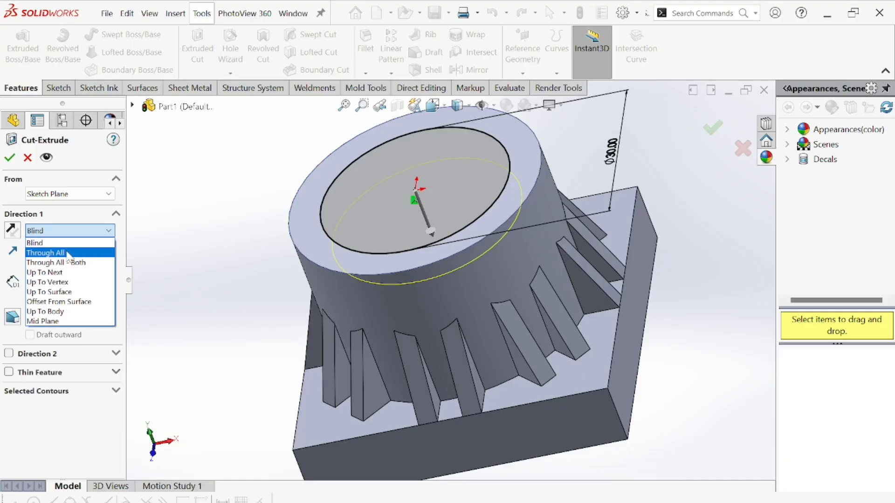
left_click(67, 252)
left_click(87, 231)
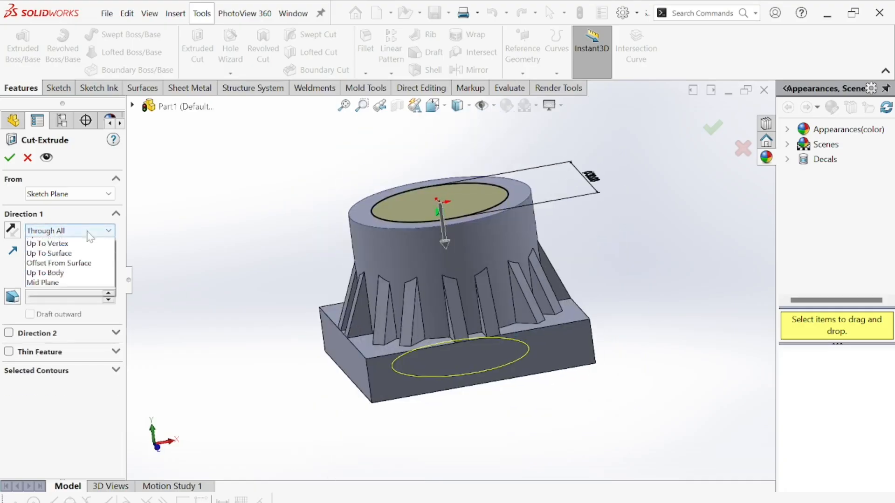
left_click(44, 242)
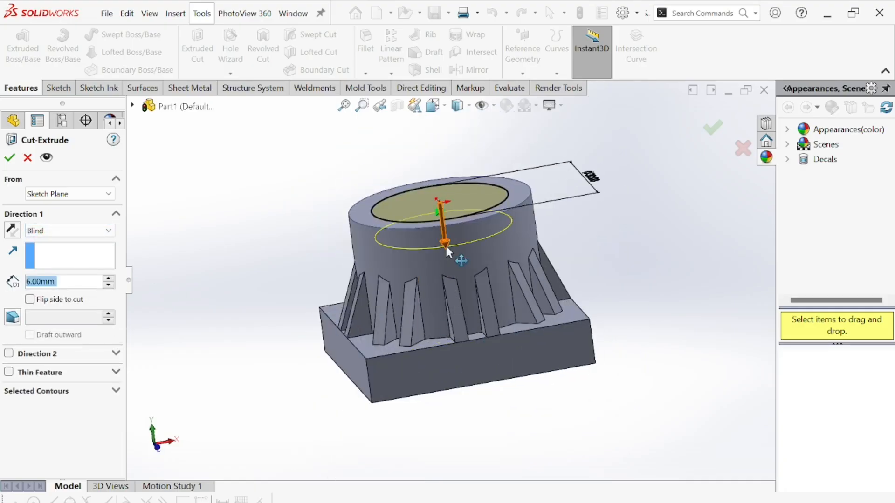
left_click_drag(446, 242, 494, 421)
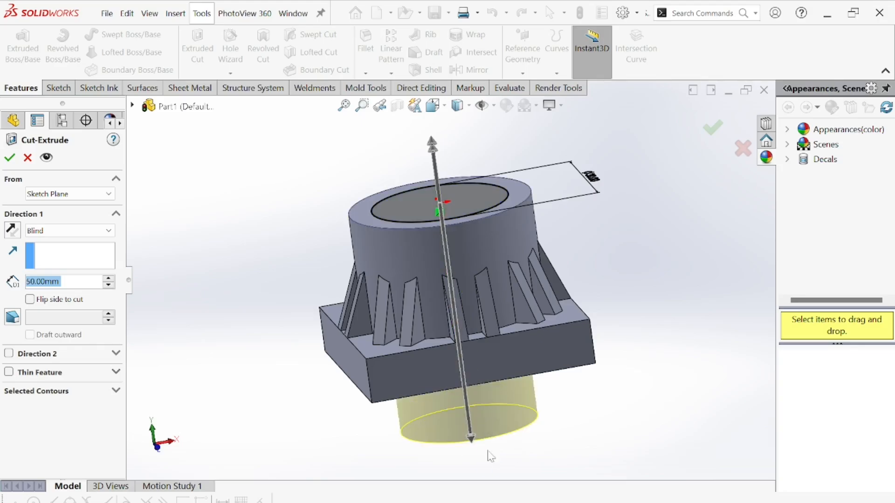
left_click_drag(469, 442, 494, 324)
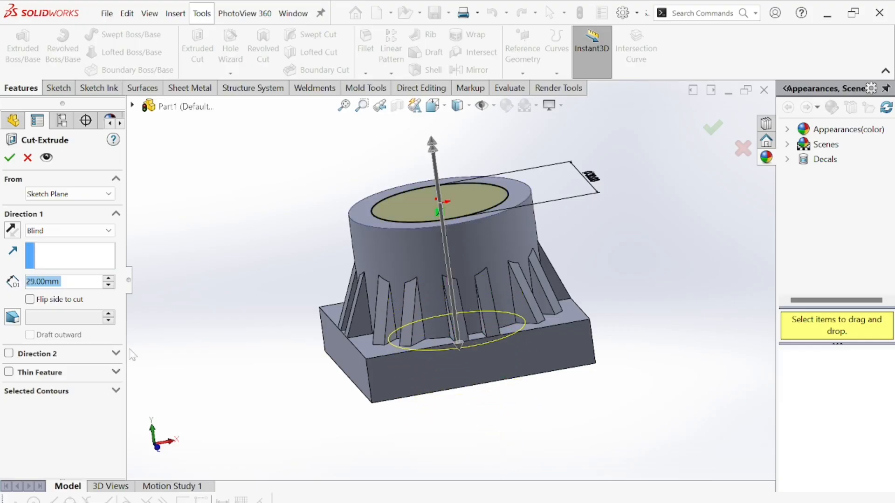
- Try draft angles of 10° and 11° on the cut, and set the draft back to 0°
left_click(13, 318)
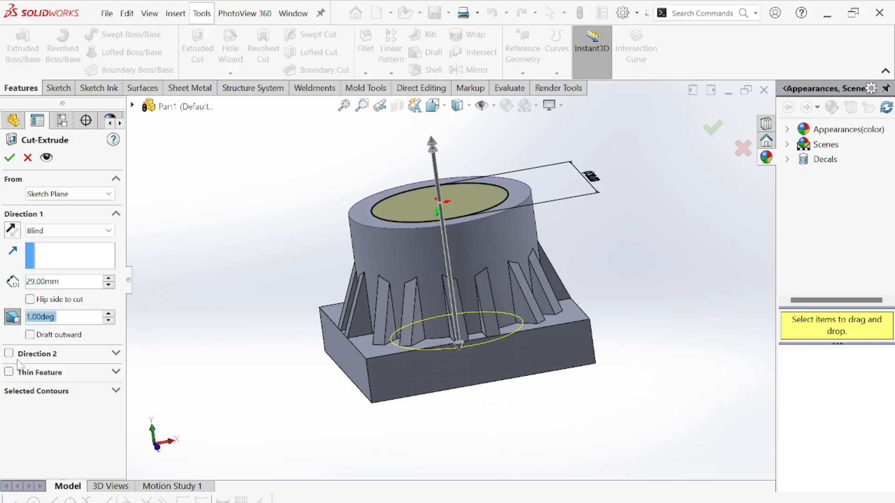
type("10")
key("Return")
left_click(111, 314)
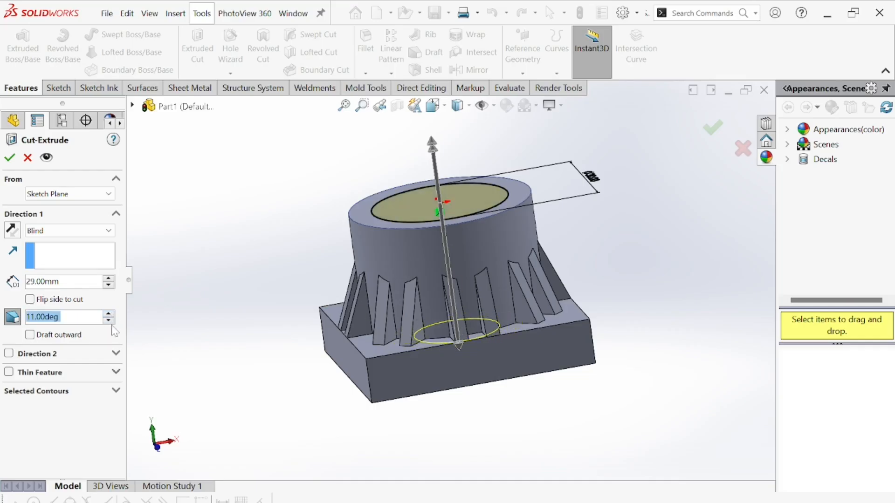
type("0")
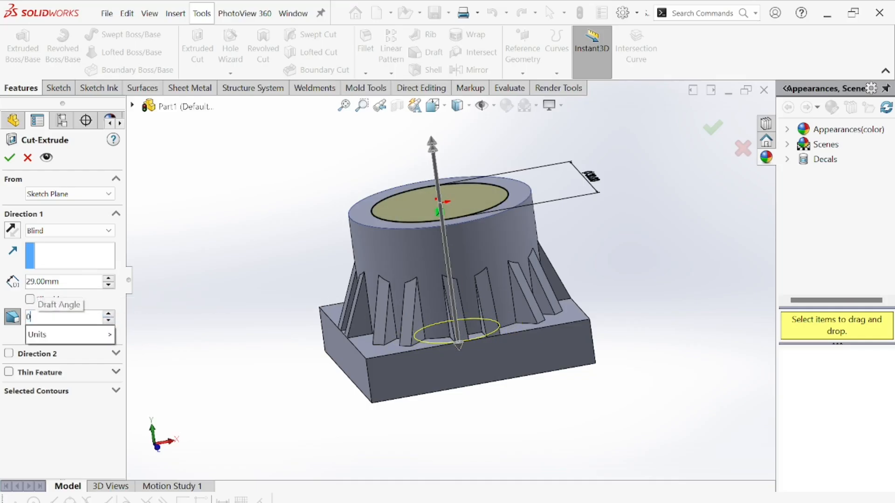
key("Return")
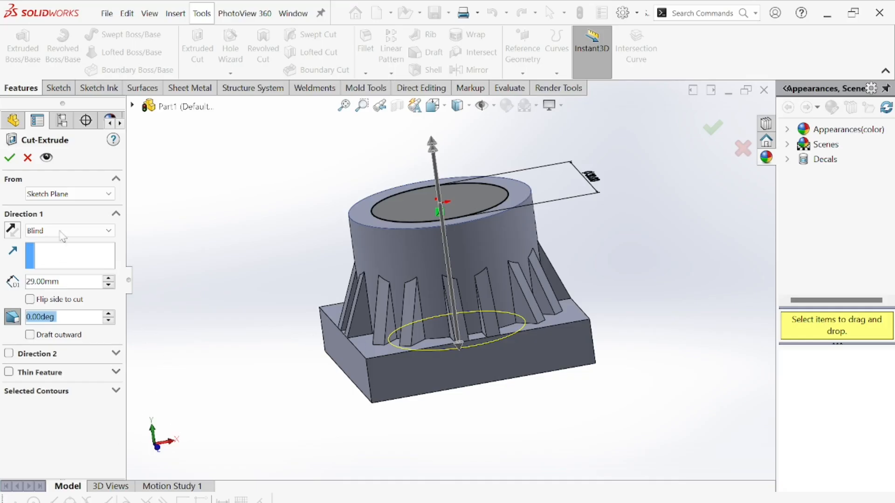
- Complete the extruded cut and inspect the hole from the underside of the base
middle_click_drag(394, 318, 387, 263)
scroll(388, 338, "up", 1)
left_click(10, 157)
middle_click_drag(281, 362, 580, 273)
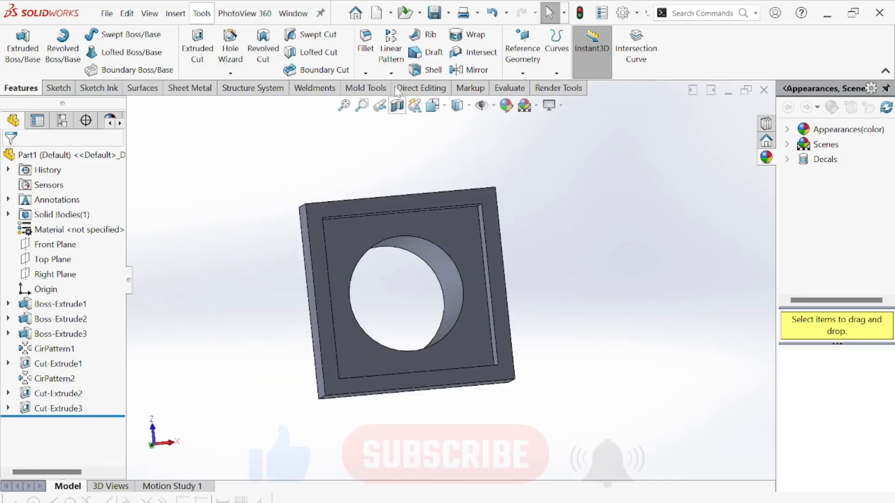
- Start a Chamfer feature on the part
left_click(366, 73)
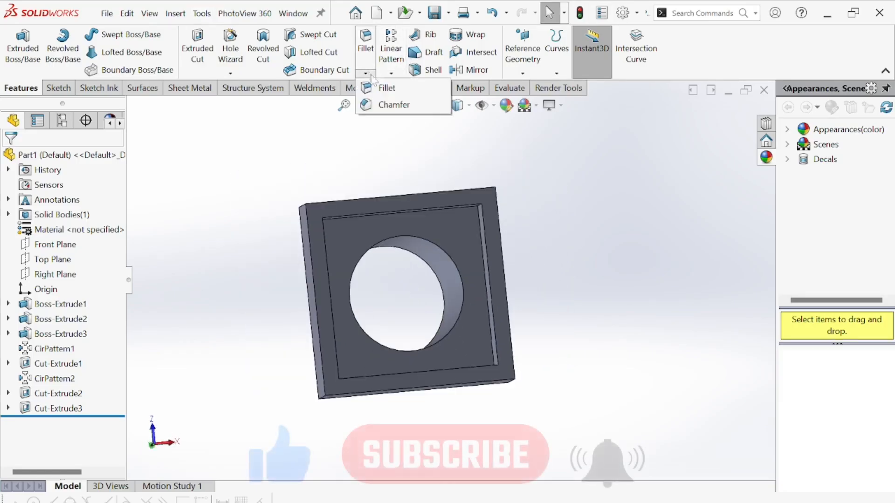
left_click(379, 105)
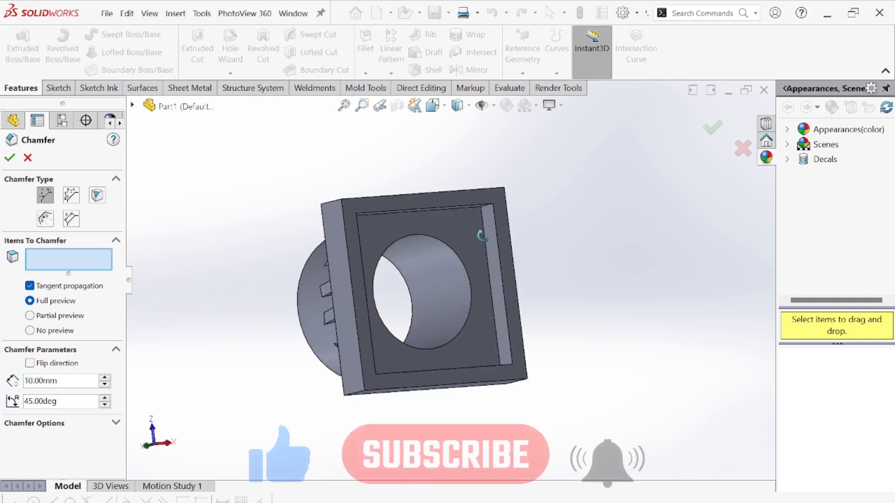